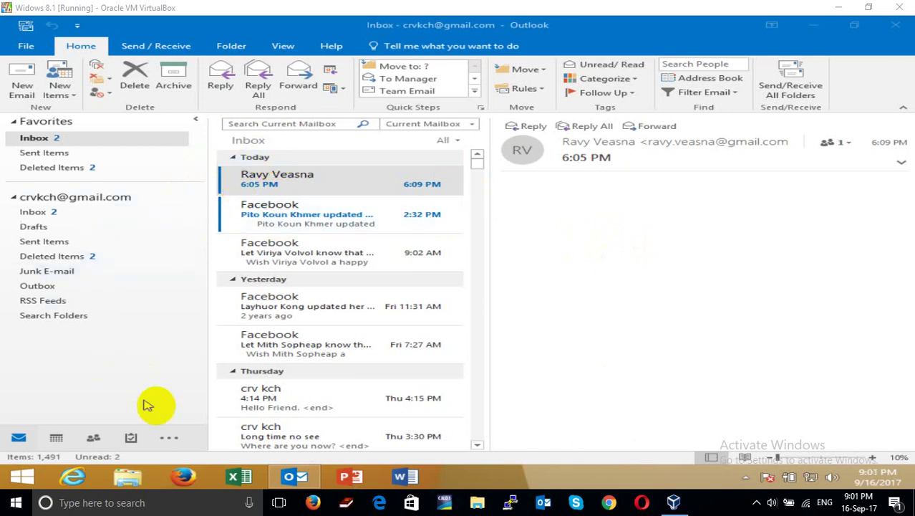
# Focus Outlook and show the File backstage Account Information page
pyautogui.click(29, 52)
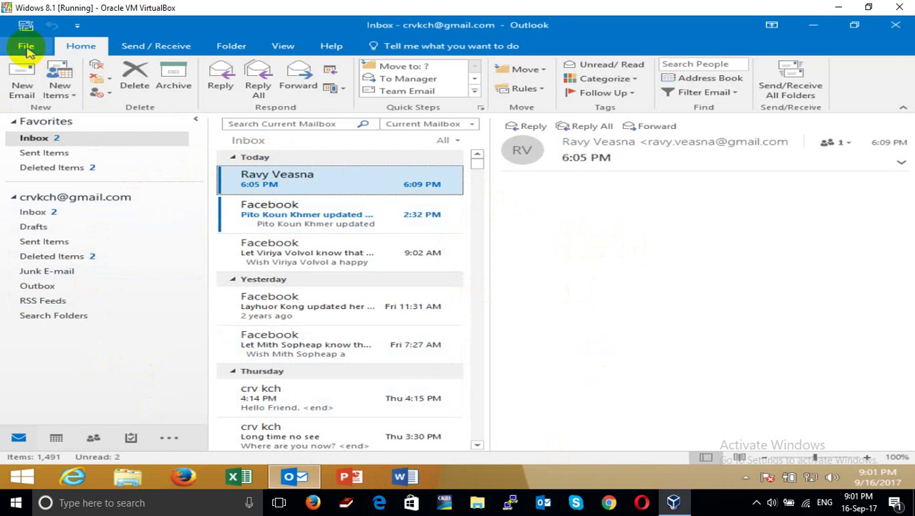
pyautogui.click(26, 47)
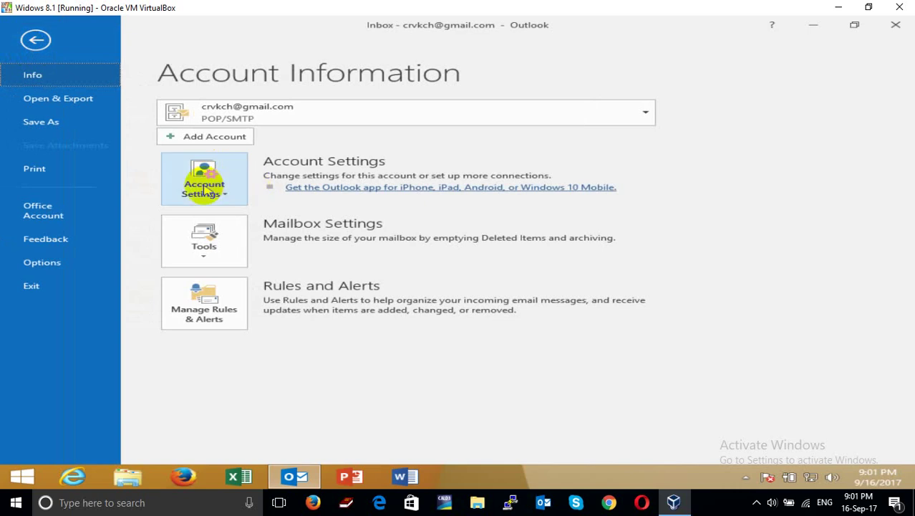
# From Account Settings' Data Files list, open the Gmail .pst file's folder location
pyautogui.click(204, 187)
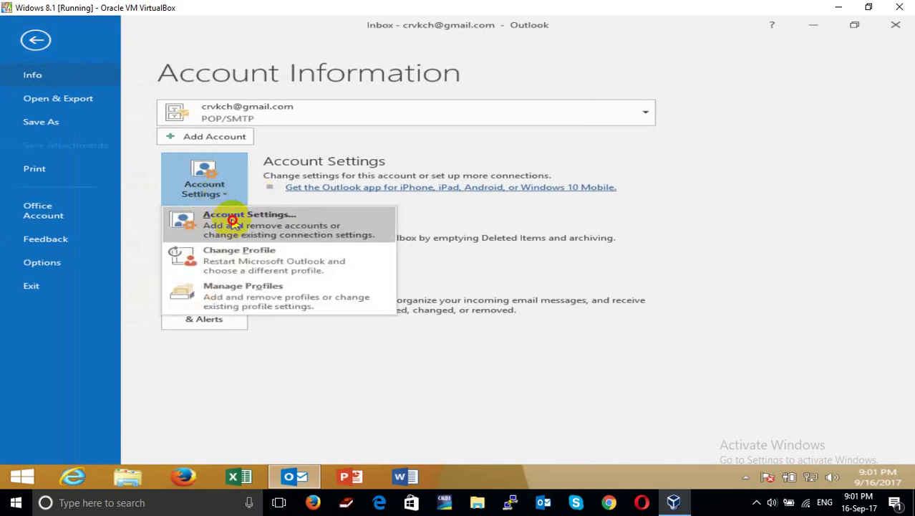
pyautogui.click(235, 222)
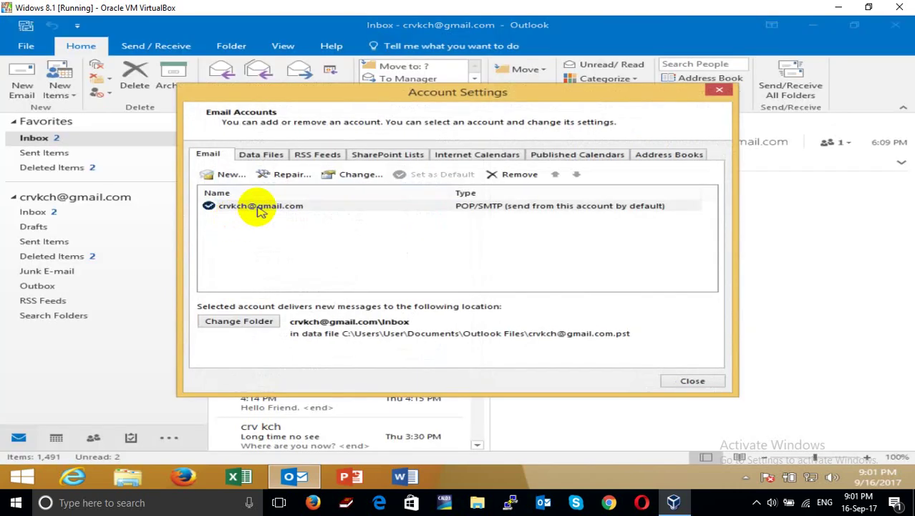
pyautogui.click(256, 157)
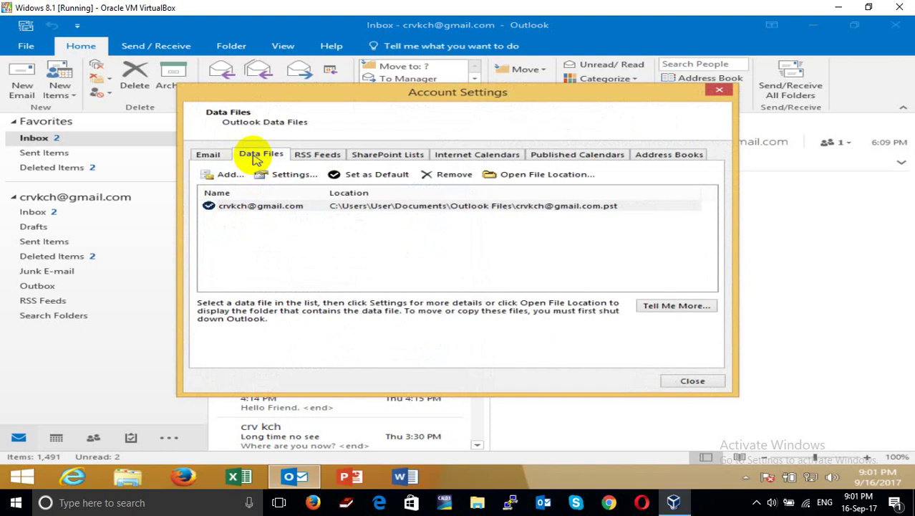
pyautogui.click(300, 206)
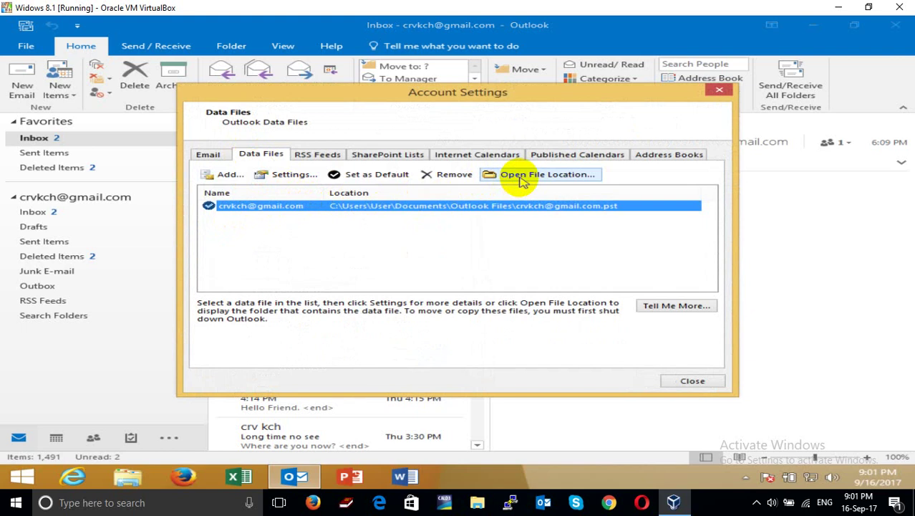
pyautogui.click(525, 178)
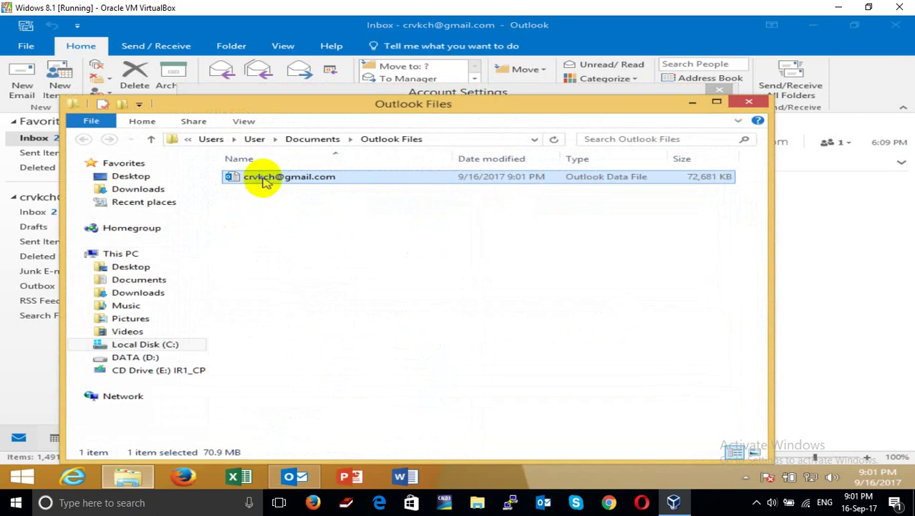
# Copy the Gmail account's .pst data file, then close Explorer, Account Settings and Outlook
pyautogui.rightClick(264, 179)
pyautogui.click(308, 269)
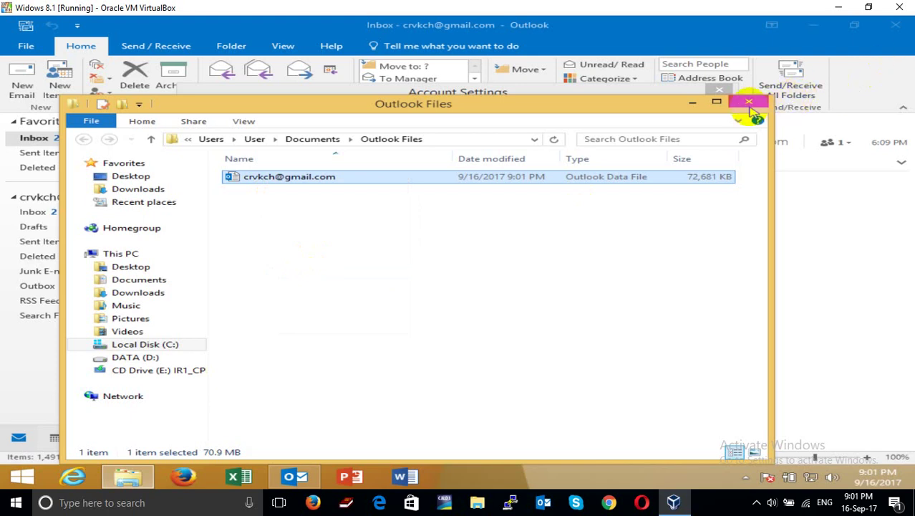
pyautogui.click(749, 105)
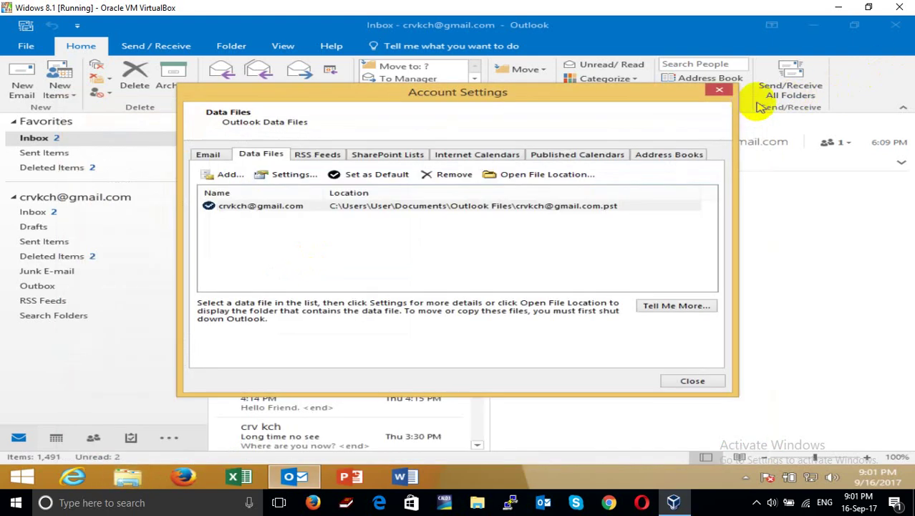
pyautogui.click(719, 91)
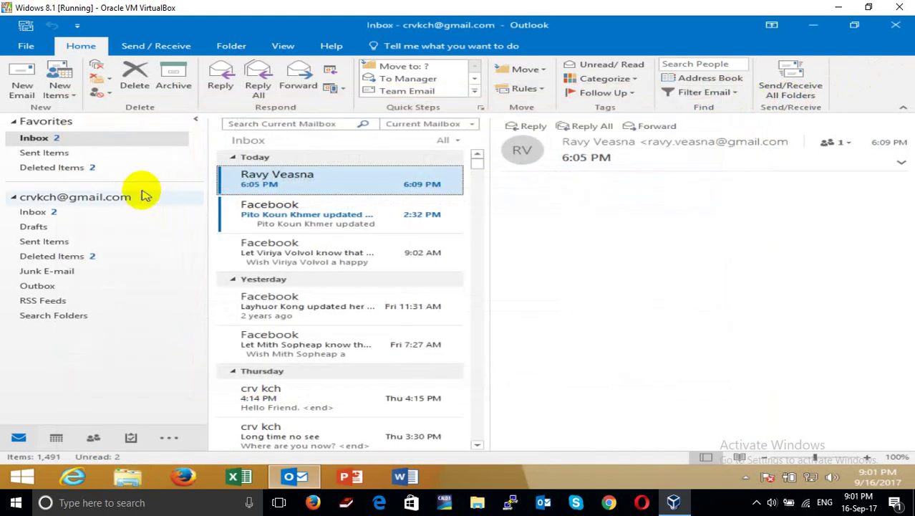
pyautogui.scroll(-3, 341, 311)
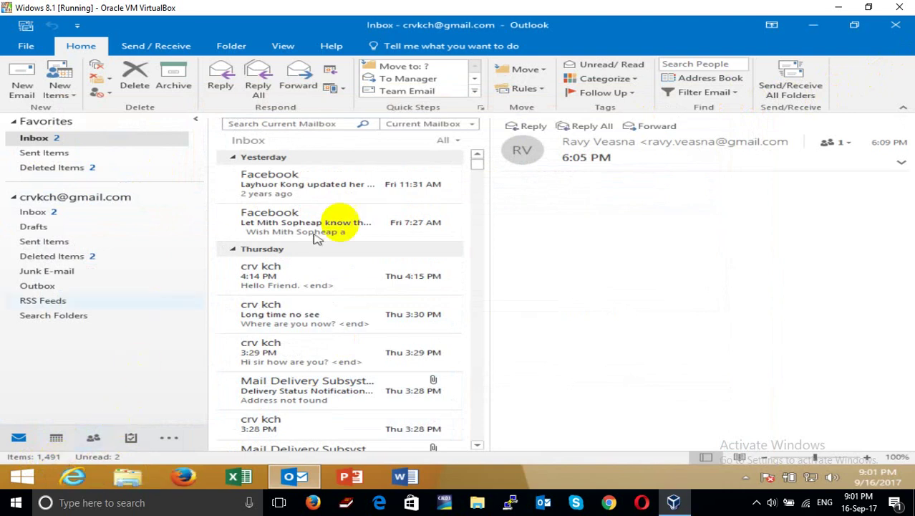
pyautogui.click(896, 24)
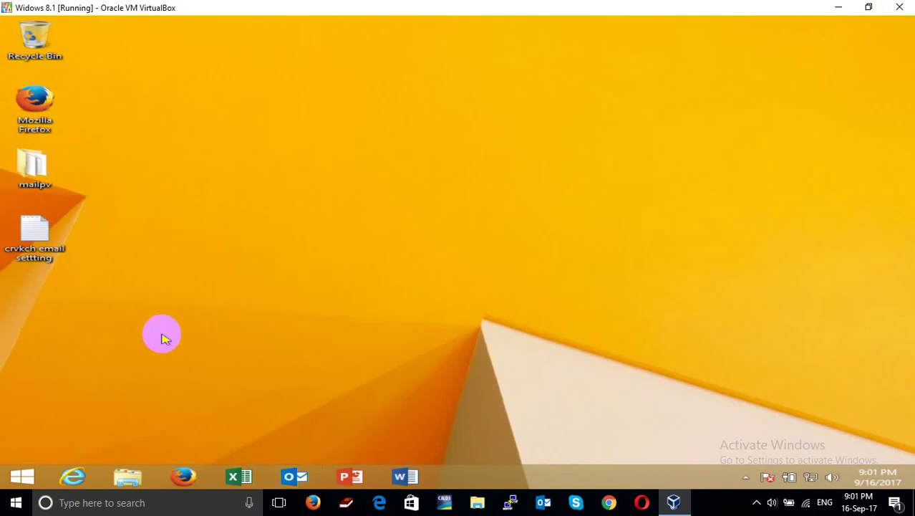
# Connect to the network share \\192.168.1.100 and sign in with network credentials
pyautogui.press('super+r')
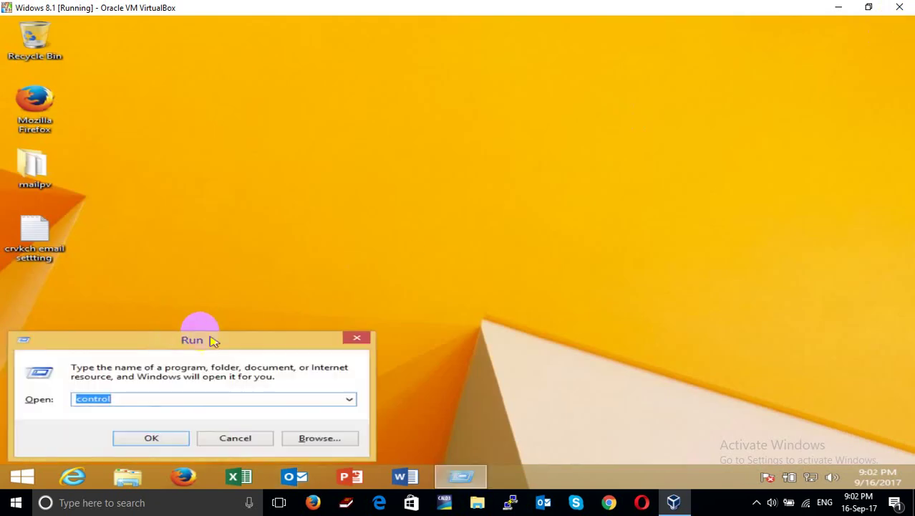
pyautogui.write('\\\\')
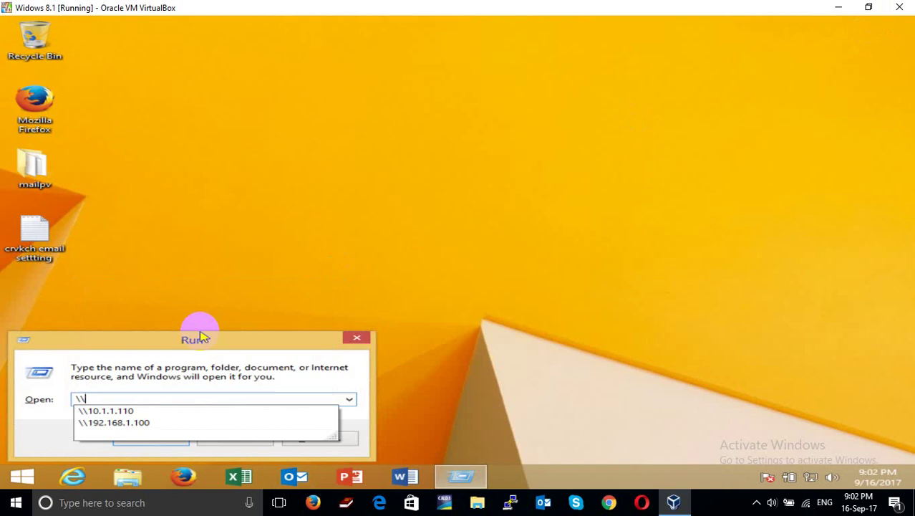
pyautogui.press('Down')
pyautogui.press('Down')
pyautogui.press('Return')
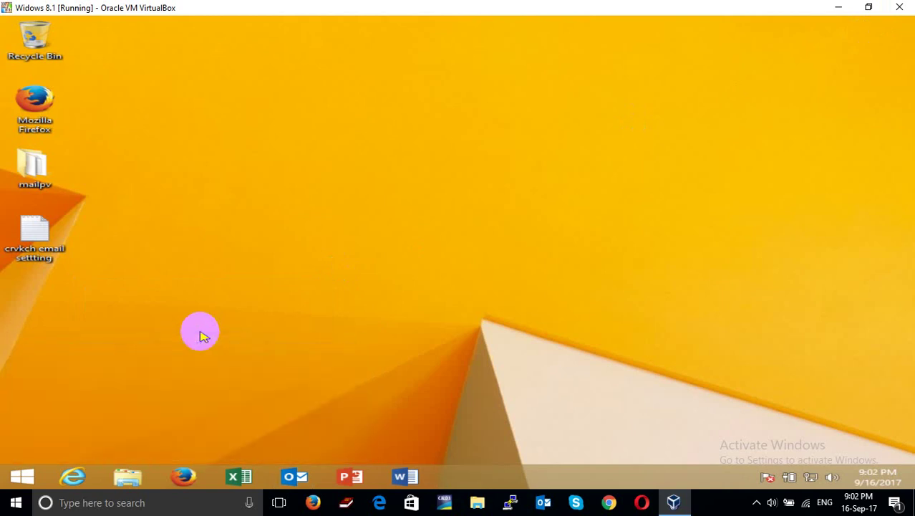
pyautogui.click(279, 129)
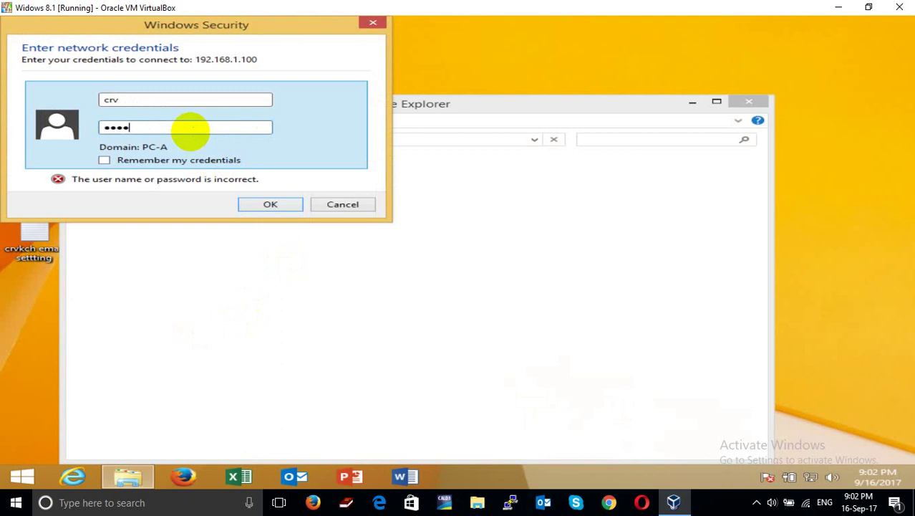
pyautogui.press('Return')
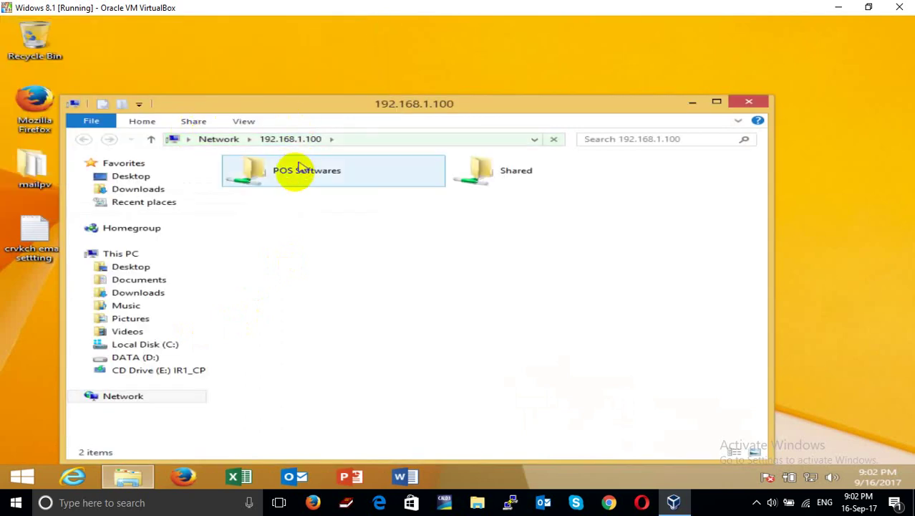
# Paste the copied Outlook data file into the POS Softwares folder and minimize it
pyautogui.click(297, 178)
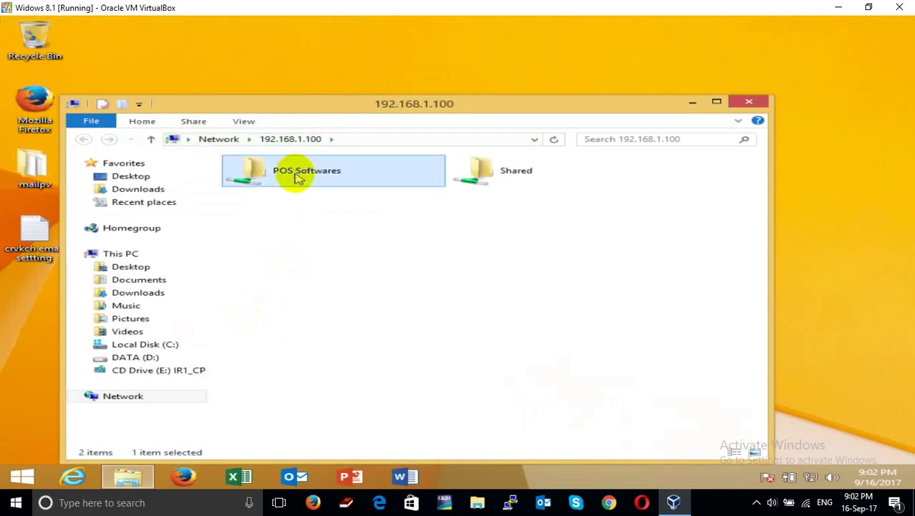
pyautogui.doubleClick(298, 178)
pyautogui.scroll(-3, 473, 388)
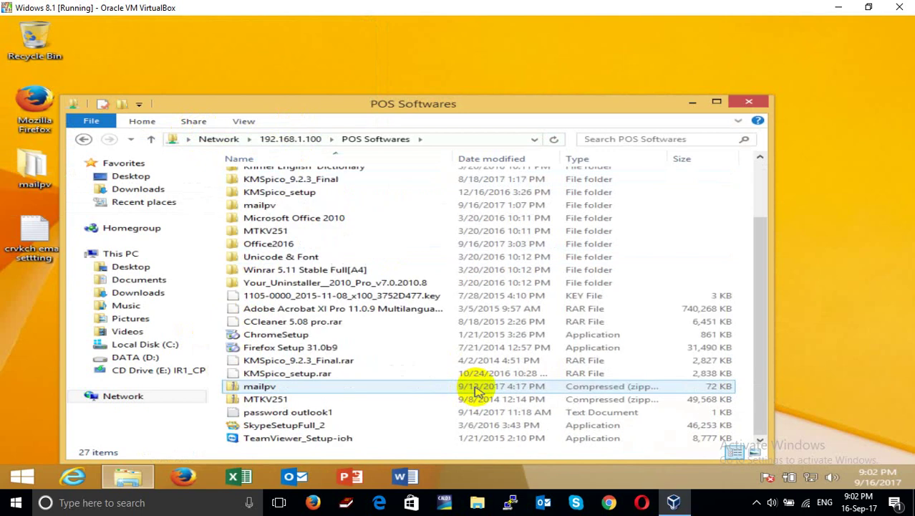
pyautogui.rightClick(429, 402)
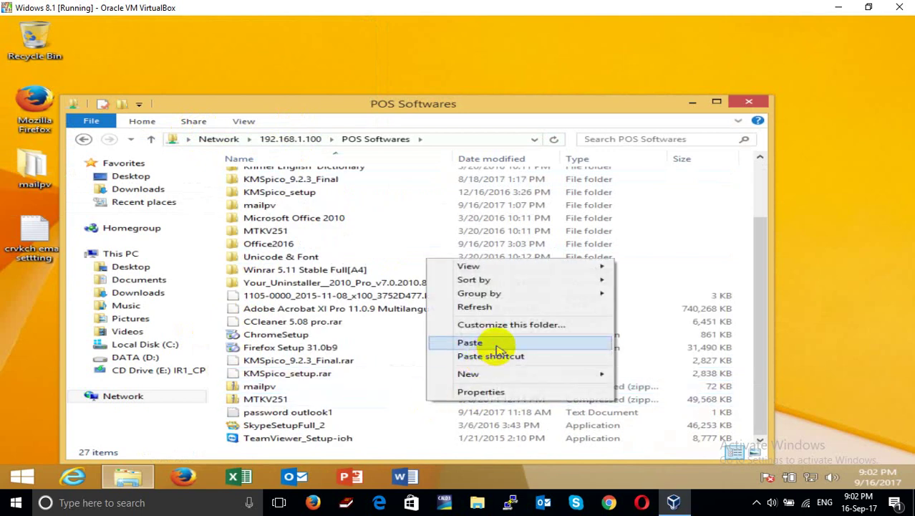
pyautogui.click(496, 345)
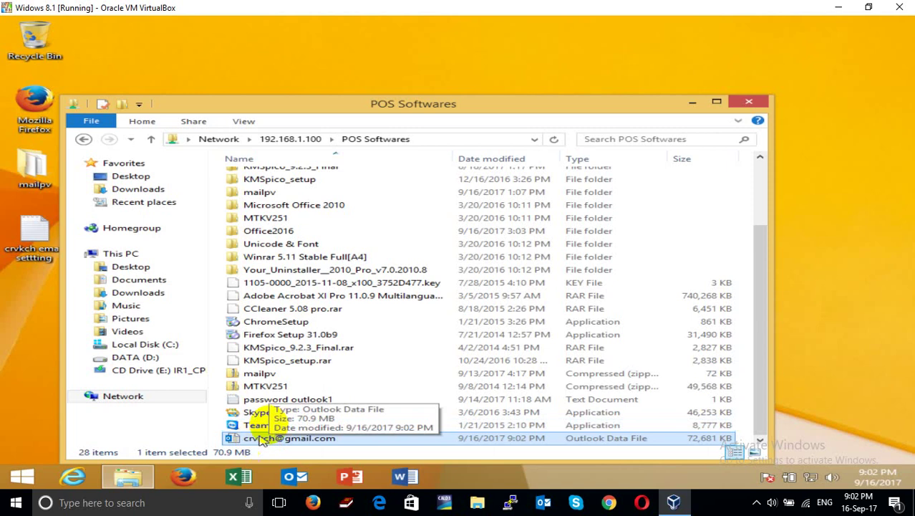
pyautogui.click(693, 105)
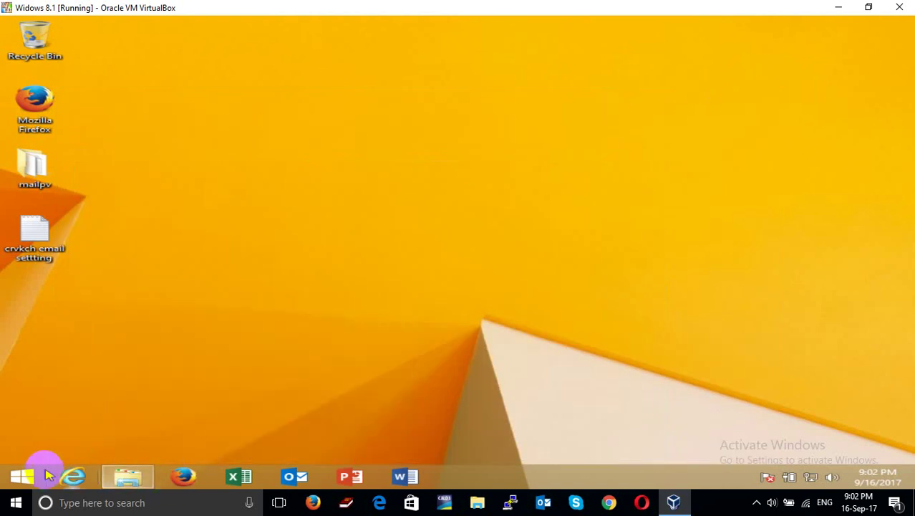
# Shut down the Windows 8.1 virtual machine via the Settings charm's Power menu
pyautogui.click(27, 478)
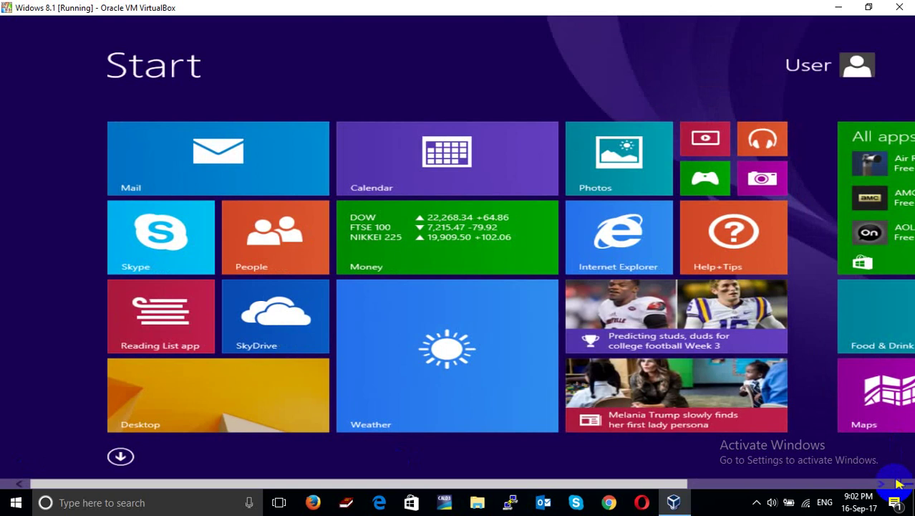
pyautogui.moveTo(908, 479)
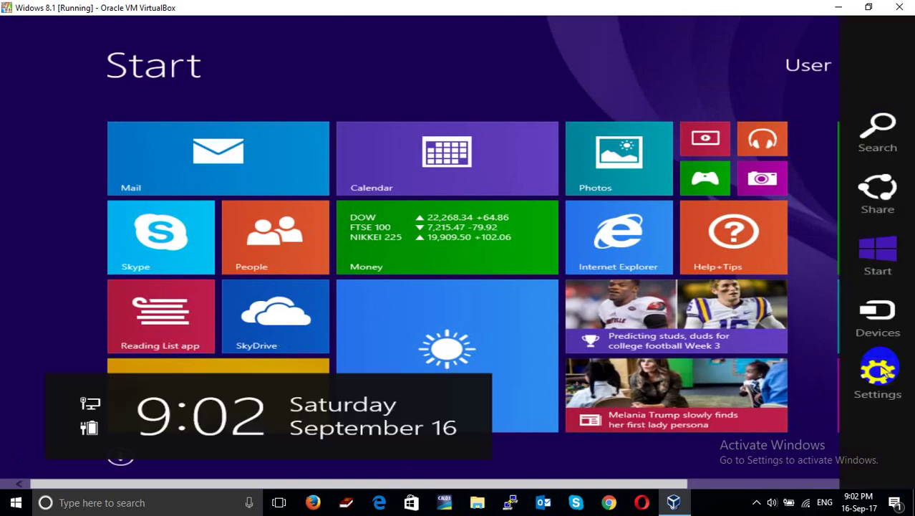
pyautogui.click(870, 369)
pyautogui.click(761, 398)
pyautogui.click(757, 338)
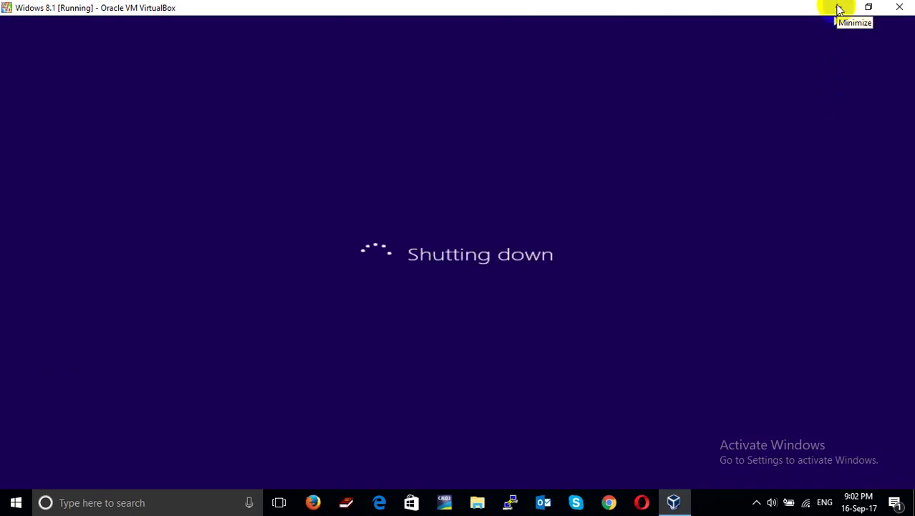
pyautogui.click(837, 7)
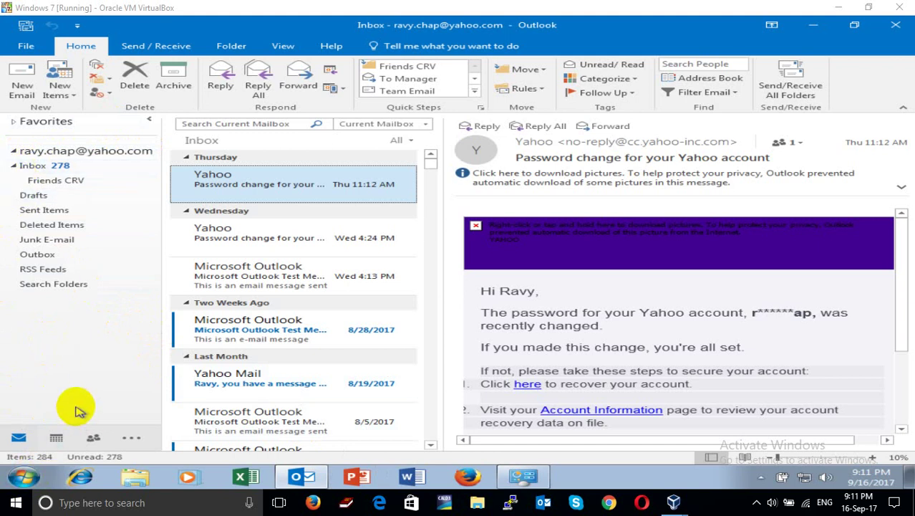
# Locate the Outlook .pst file in \\192.168.1.100's POS Softwares share, then minimize it
pyautogui.press('super+r')
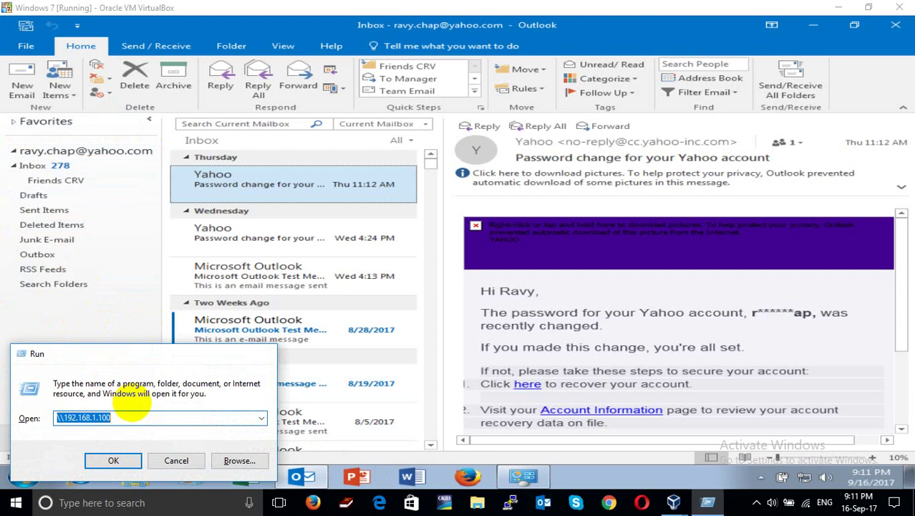
pyautogui.press('Return')
pyautogui.doubleClick(165, 93)
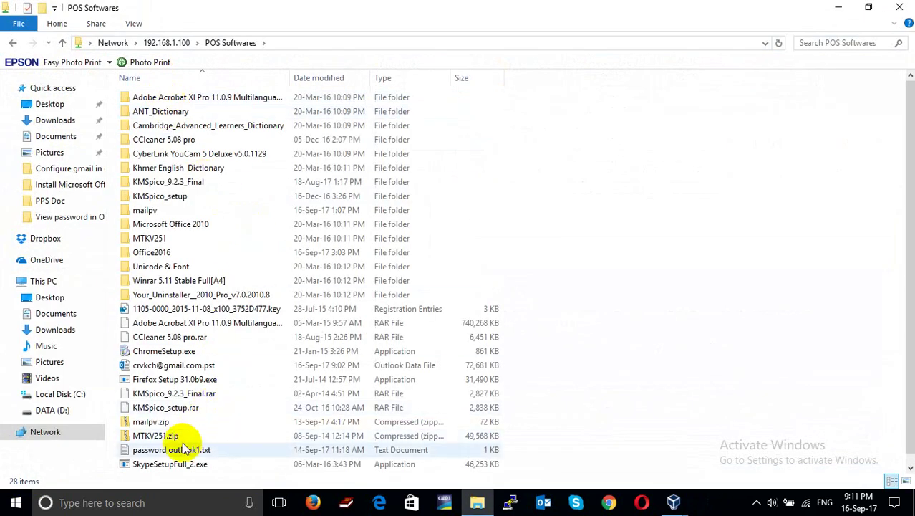
pyautogui.click(171, 366)
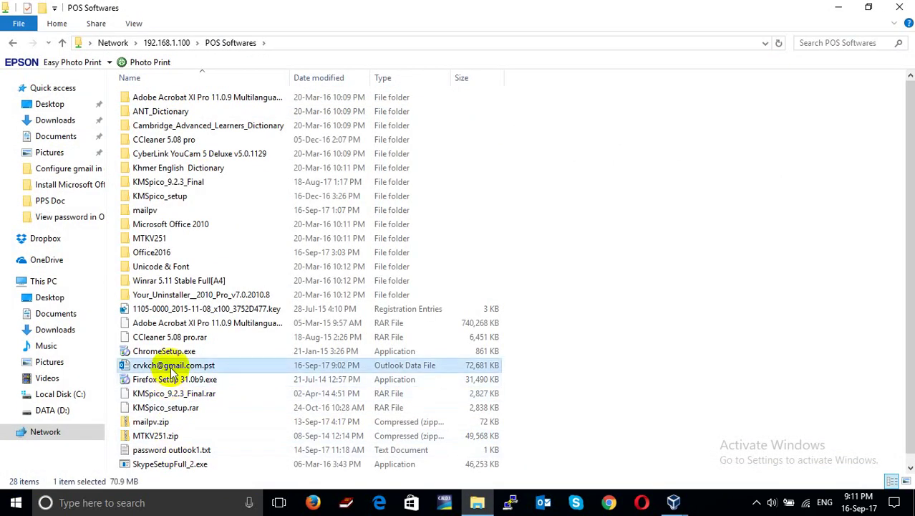
pyautogui.click(838, 8)
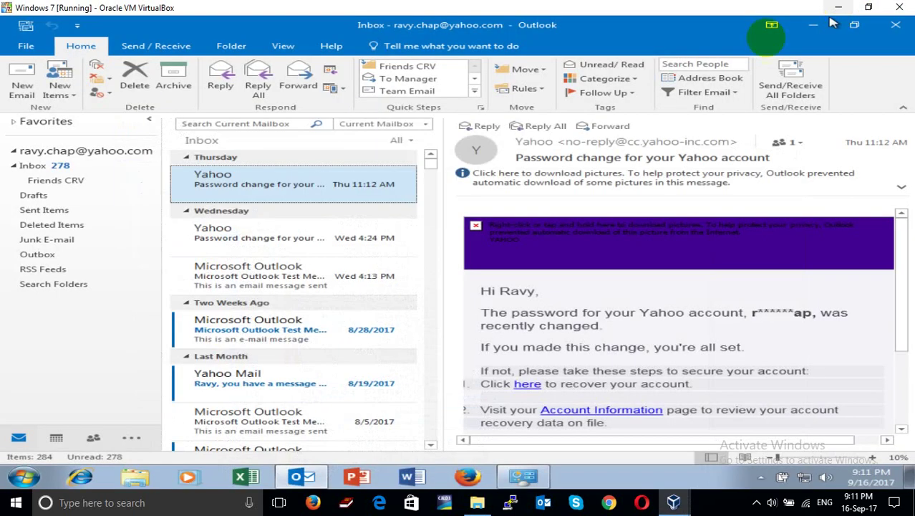
# Open the virtual machine's DATA (D:) drive in Explorer and bring up its context menu
pyautogui.click(136, 478)
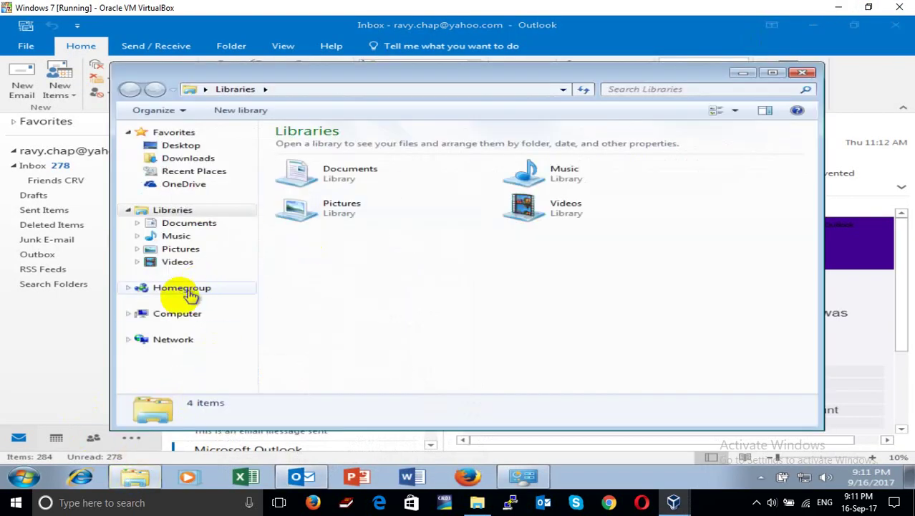
pyautogui.click(163, 319)
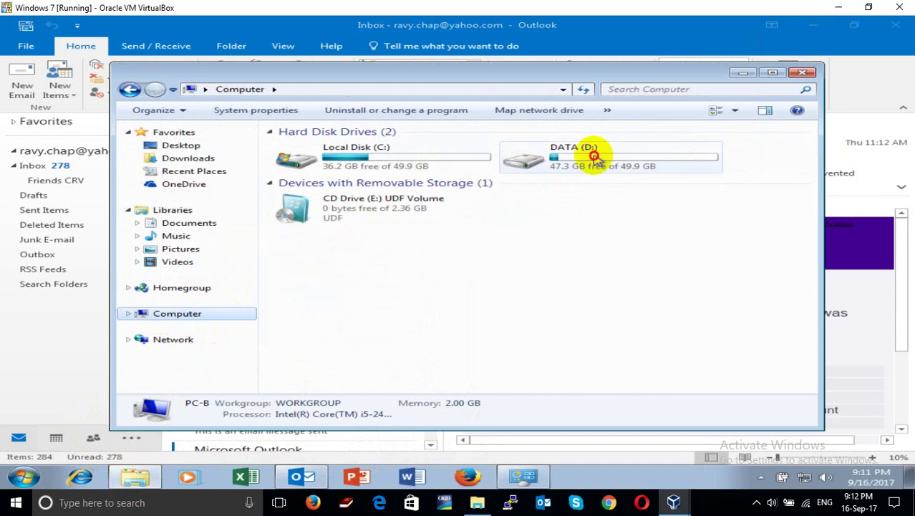
pyautogui.click(595, 154)
pyautogui.doubleClick(594, 161)
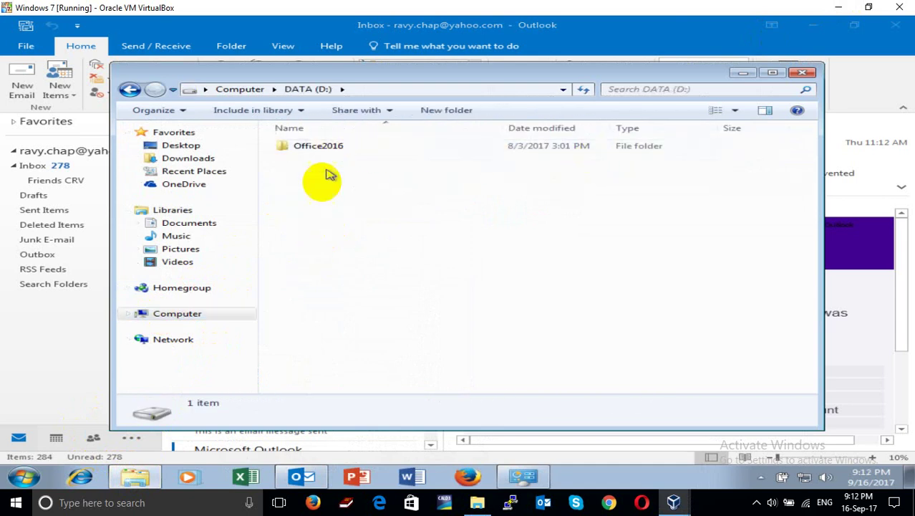
pyautogui.rightClick(319, 228)
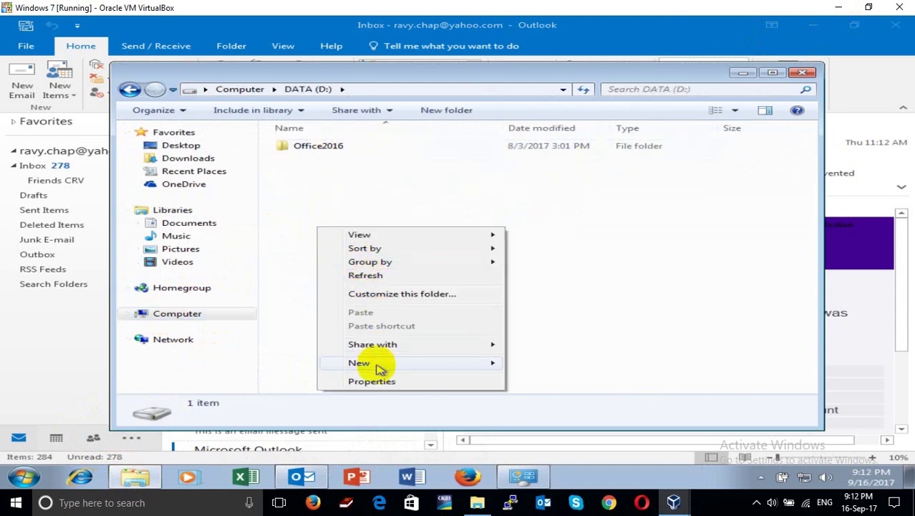
# Create and open a new 'Outlook Email' folder on DATA (D:), then minimize Explorer
pyautogui.moveTo(504, 363)
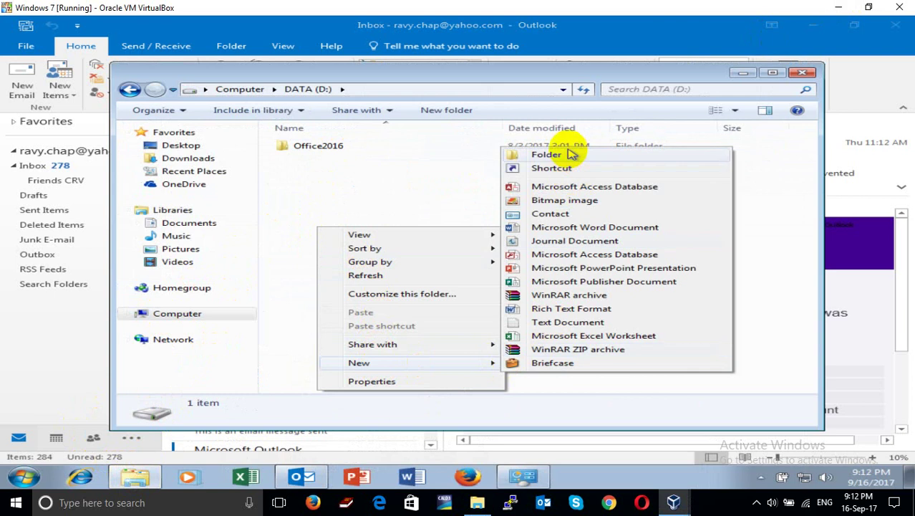
pyautogui.click(566, 154)
pyautogui.write('o')
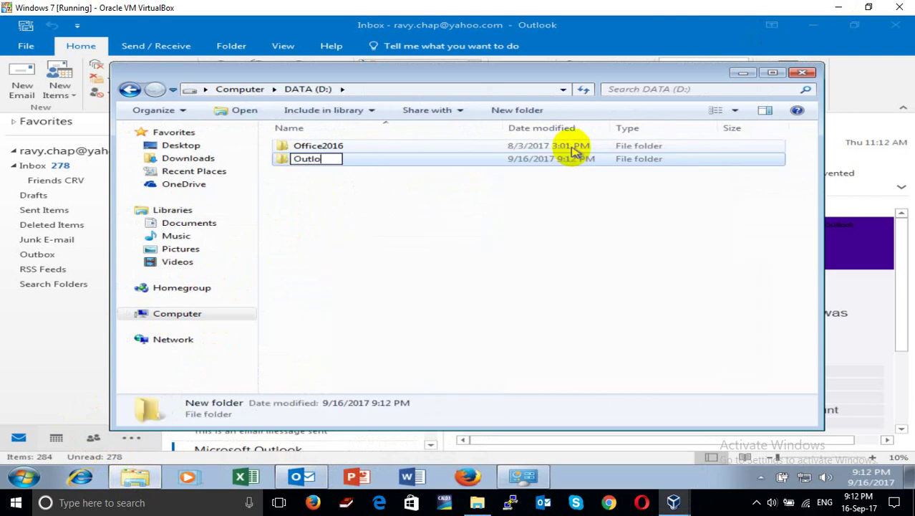
pyautogui.write('utlook Email')
pyautogui.press('Return')
pyautogui.press('Return')
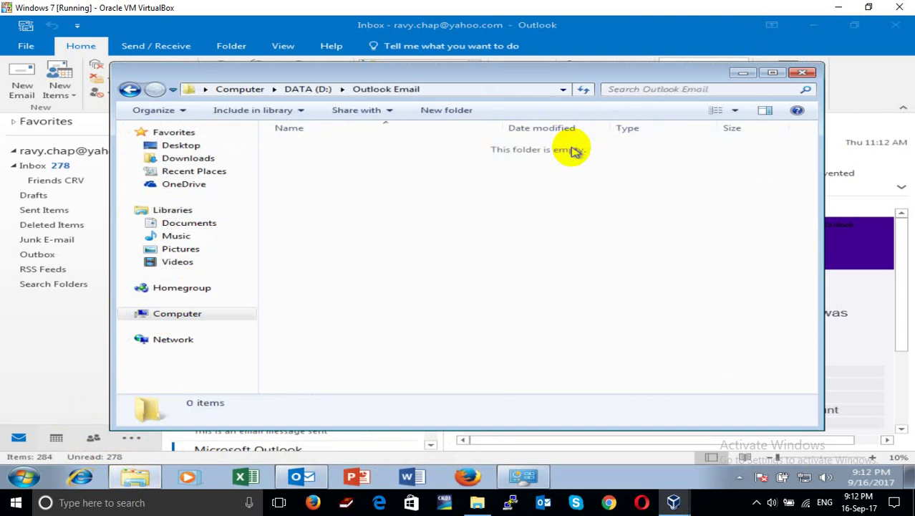
pyautogui.rightClick(479, 217)
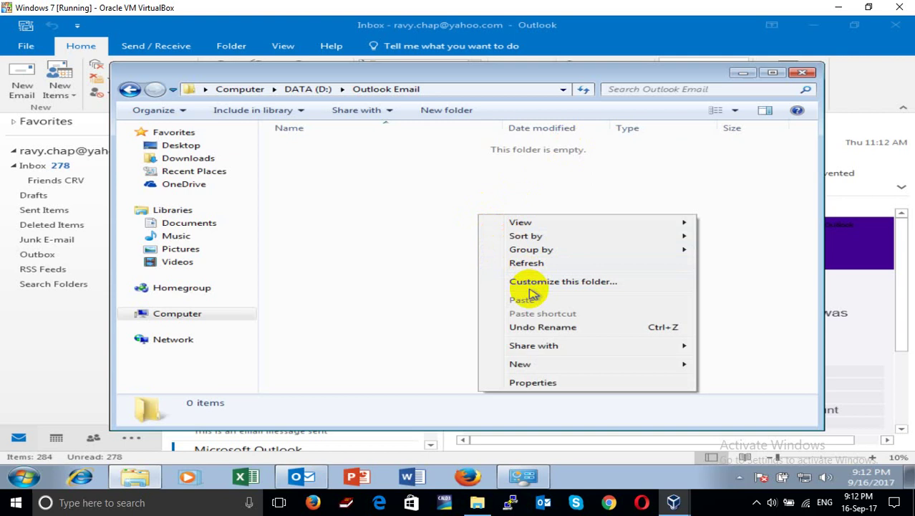
pyautogui.click(379, 268)
pyautogui.click(8, 402)
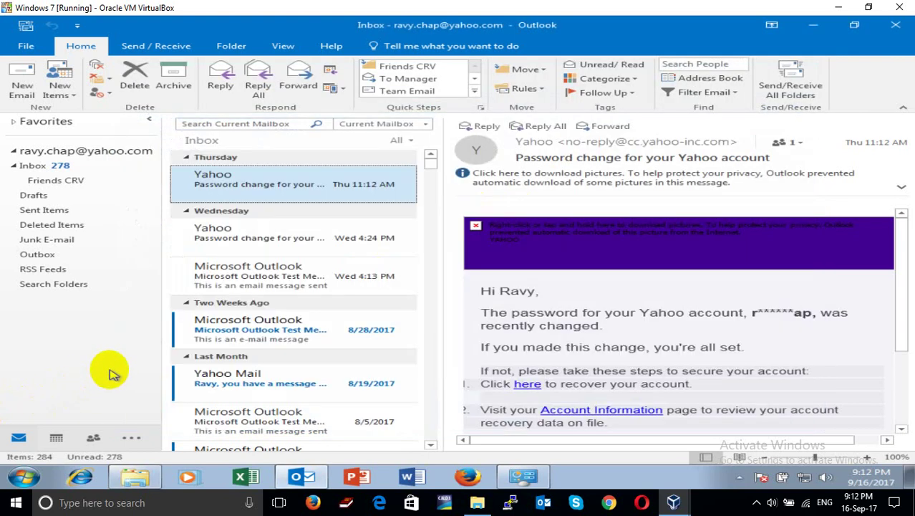
# Try opening network address 10.1.1.110 from Run, then return to Outlook
pyautogui.press('super+r')
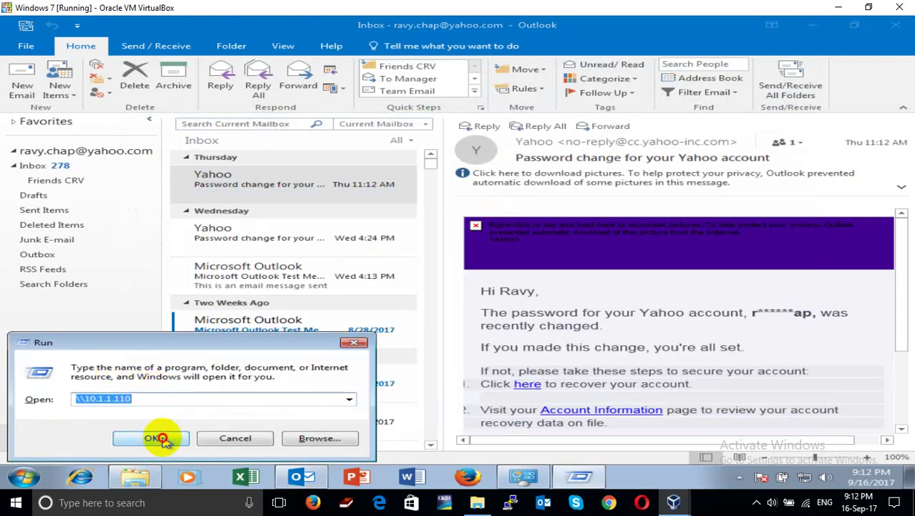
pyautogui.click(159, 435)
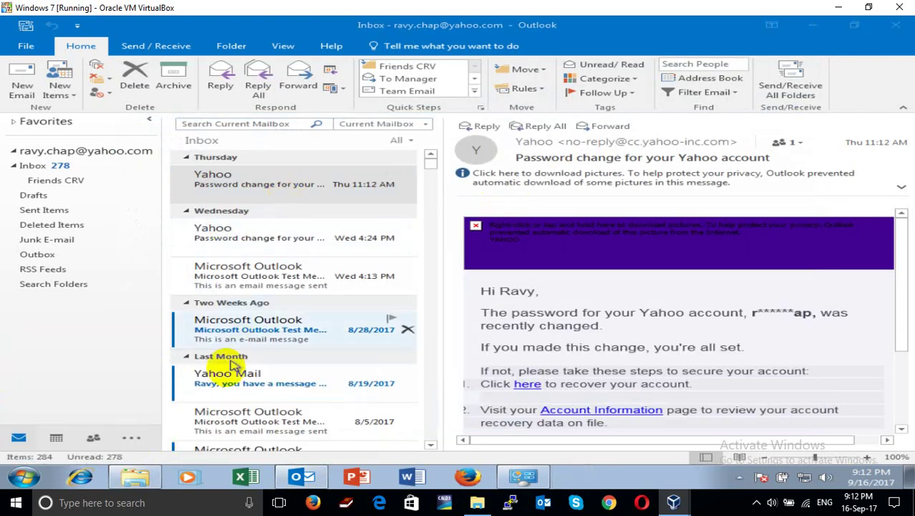
pyautogui.click(134, 476)
pyautogui.click(62, 402)
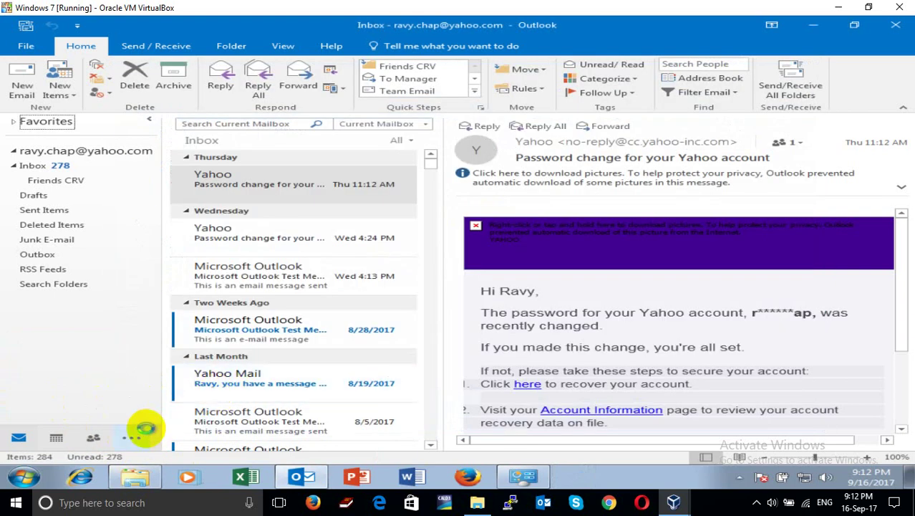
# Connect to \\192.168.1.100 from Run and submit the network sign-in
pyautogui.press('super+r')
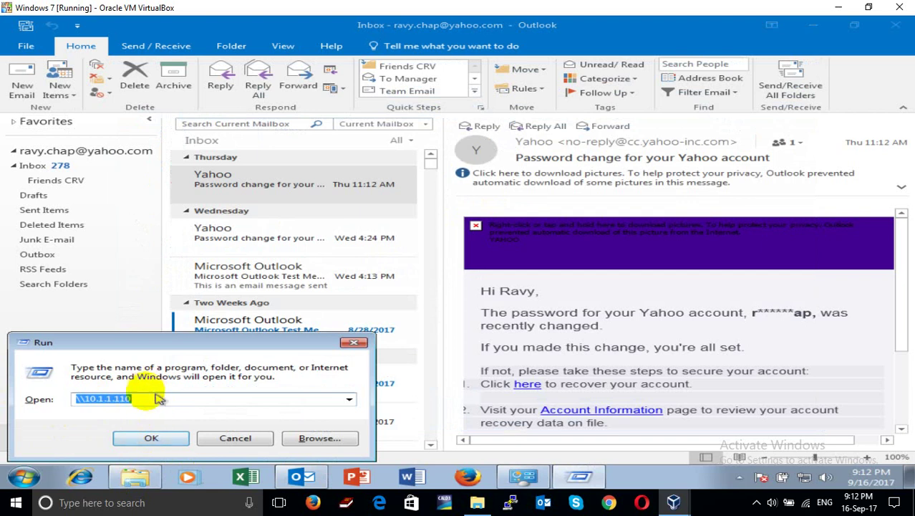
pyautogui.write('\\\\')
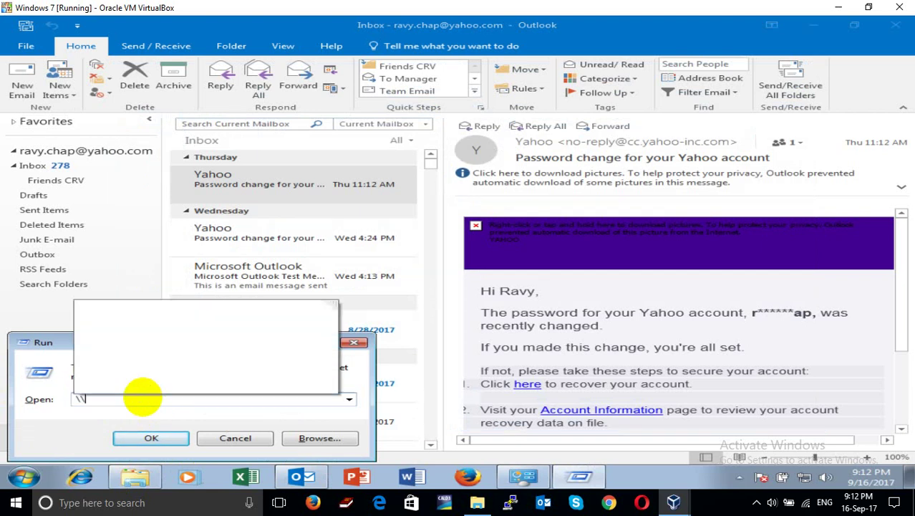
pyautogui.write('1')
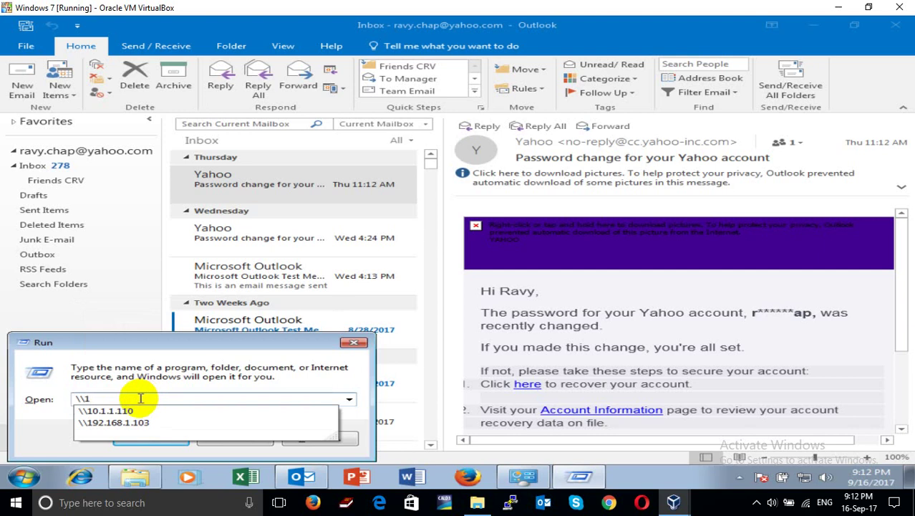
pyautogui.click(187, 428)
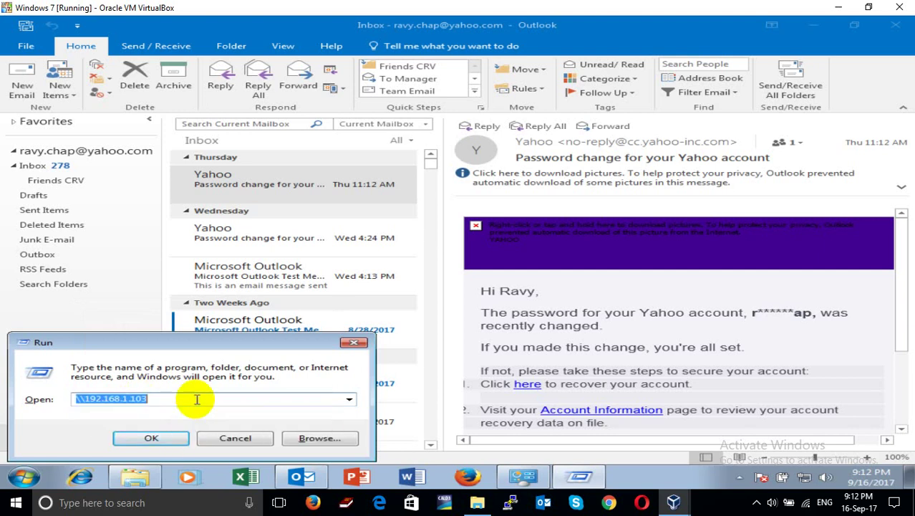
pyautogui.click(197, 399)
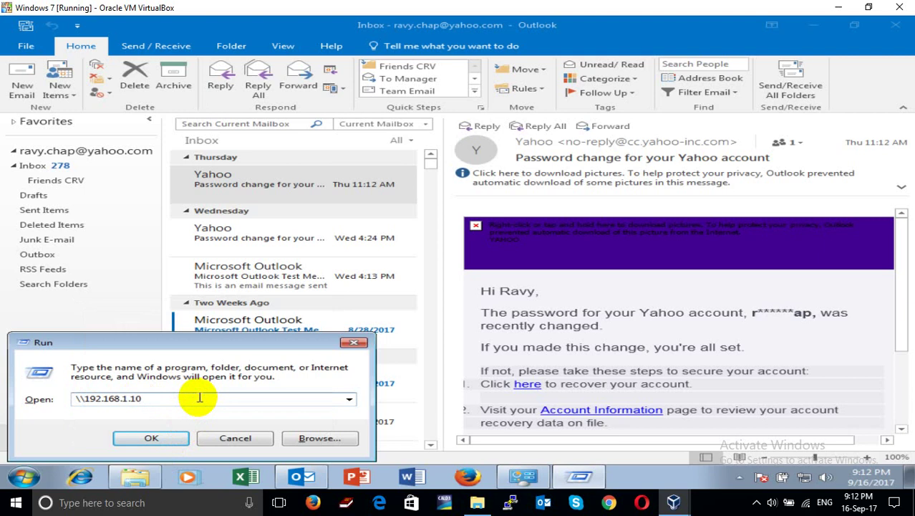
pyautogui.write('0')
pyautogui.press('Return')
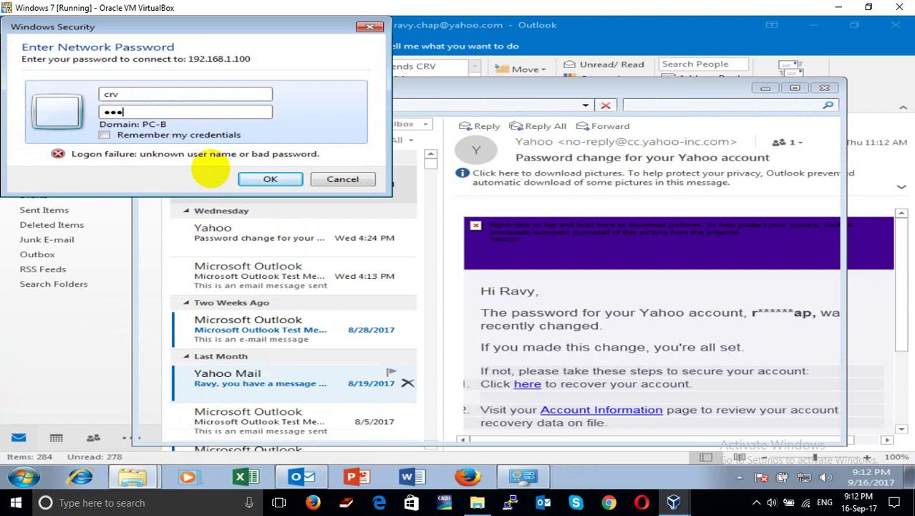
pyautogui.press('Return')
# Open the POS Softwares share and select the Gmail account's .pst data file
pyautogui.doubleClick(346, 174)
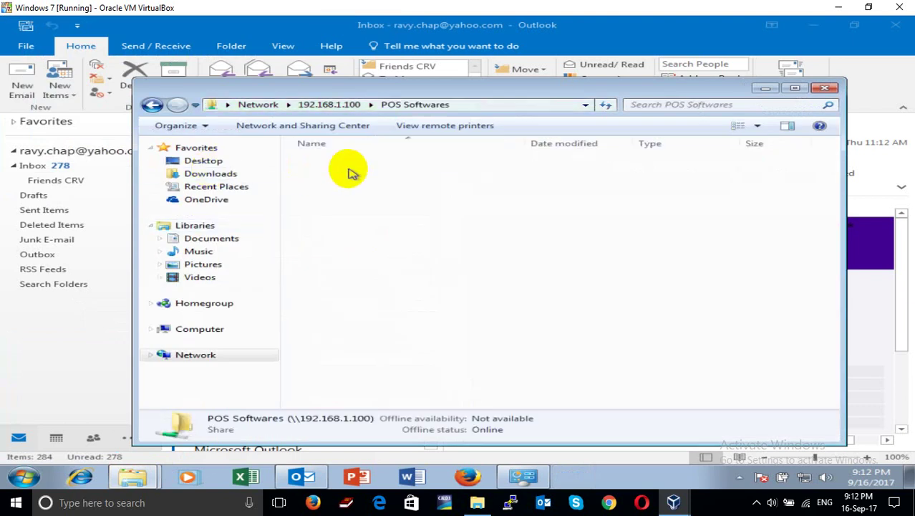
pyautogui.click(353, 395)
pyautogui.scroll(-1, 351, 394)
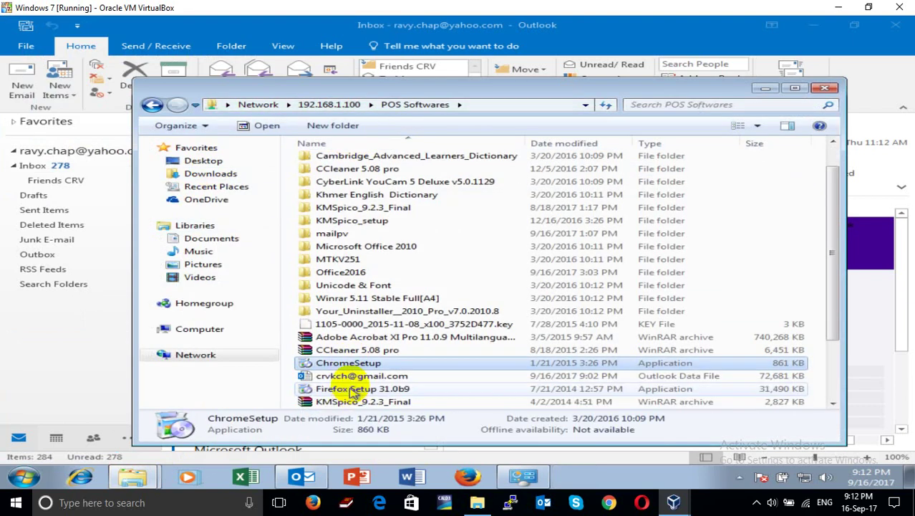
pyautogui.click(359, 377)
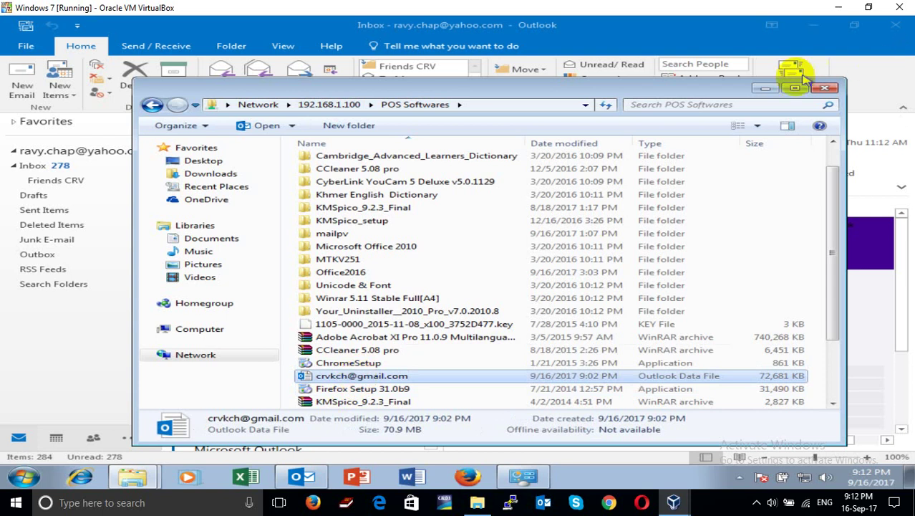
pyautogui.click(764, 89)
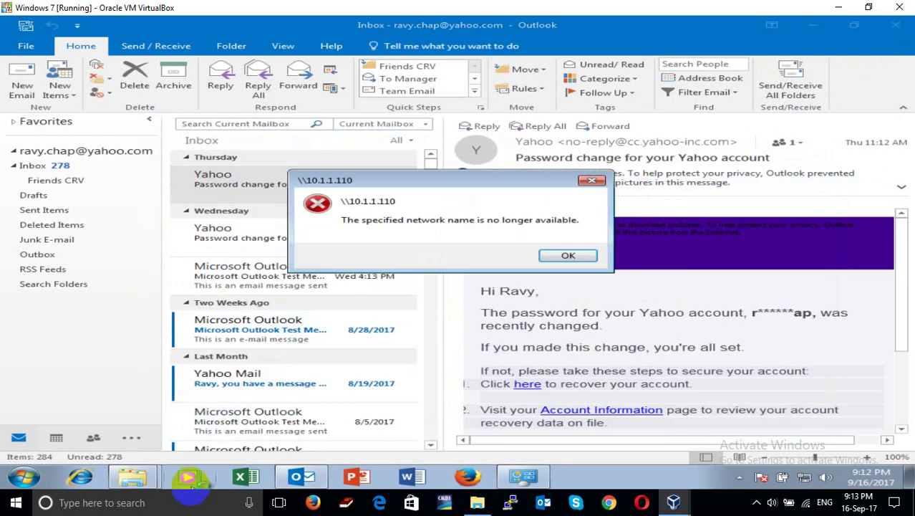
# Paste the Outlook data file into the empty D:\Outlook Email folder
pyautogui.moveTo(141, 479)
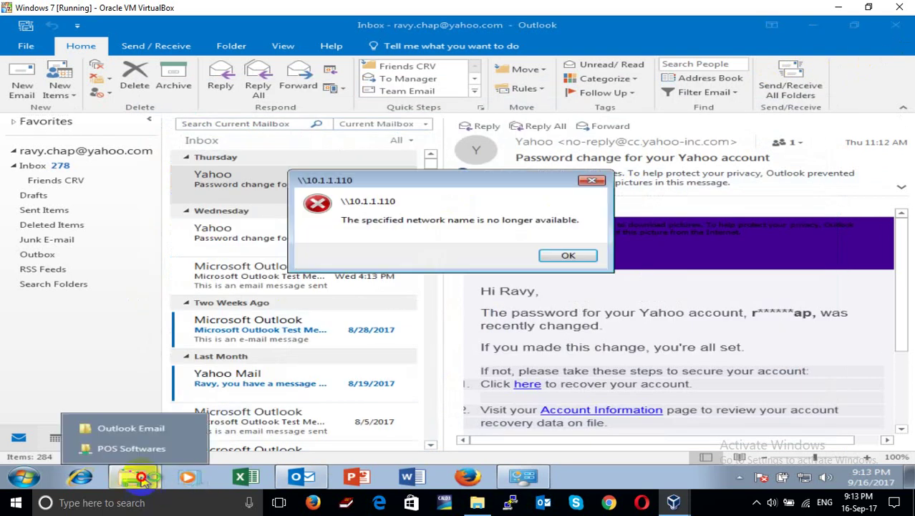
pyautogui.click(159, 428)
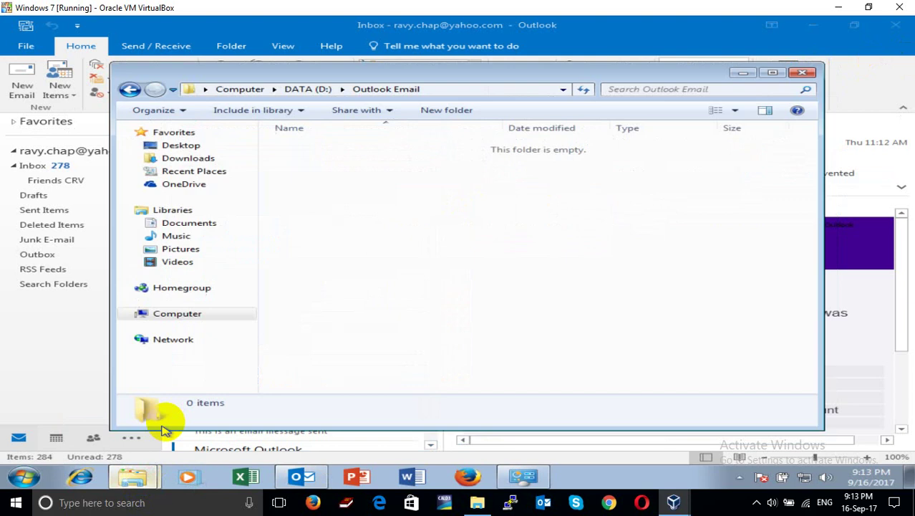
pyautogui.rightClick(544, 244)
pyautogui.click(589, 329)
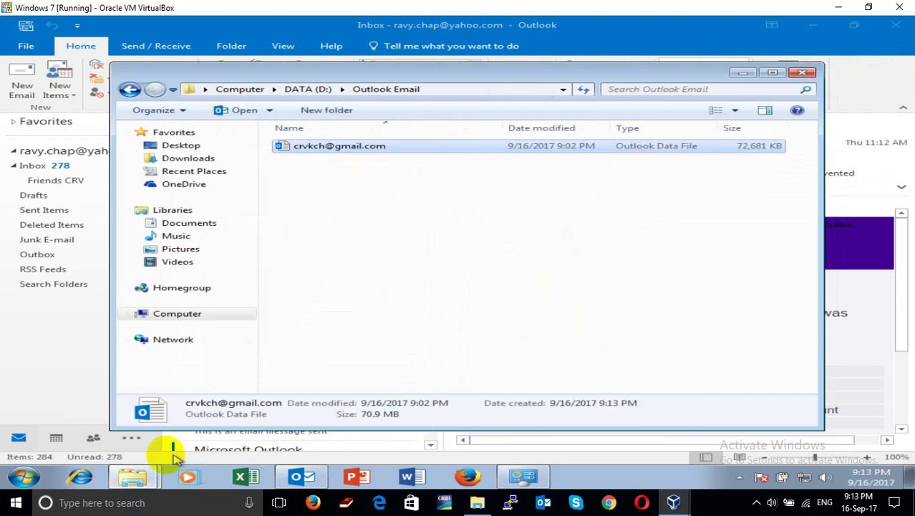
# Close the POS Softwares and Outlook Email windows, the network error and Run dialog
pyautogui.click(138, 475)
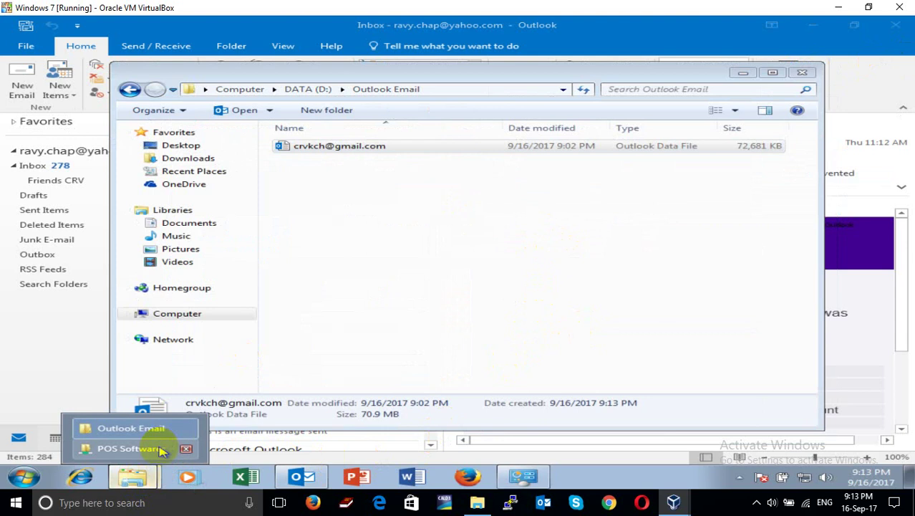
pyautogui.click(188, 449)
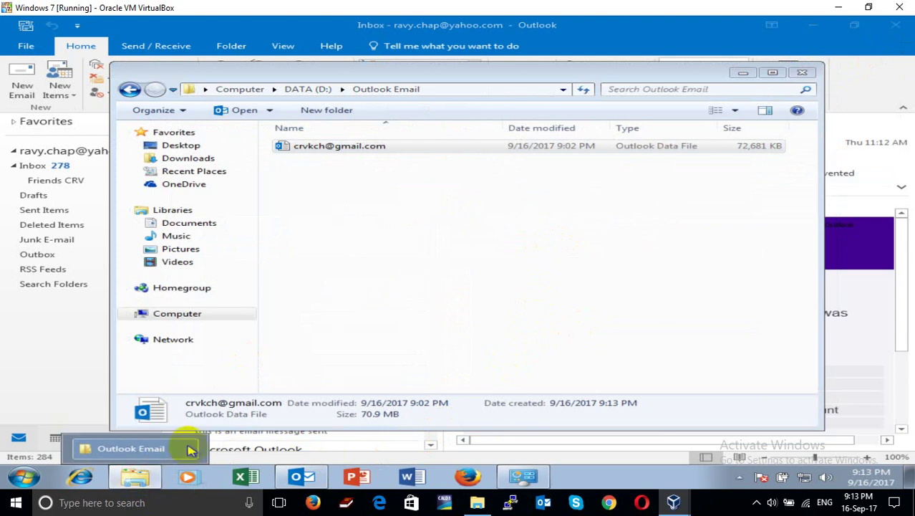
pyautogui.click(340, 307)
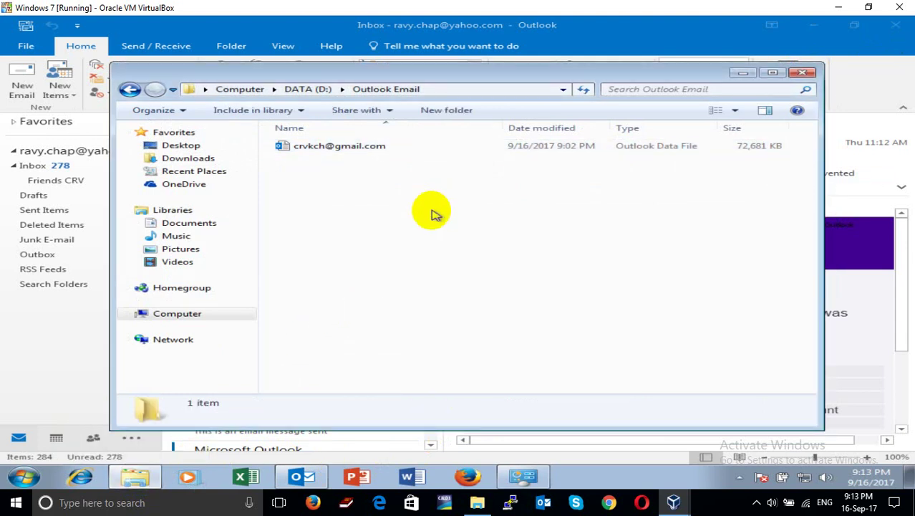
pyautogui.click(800, 73)
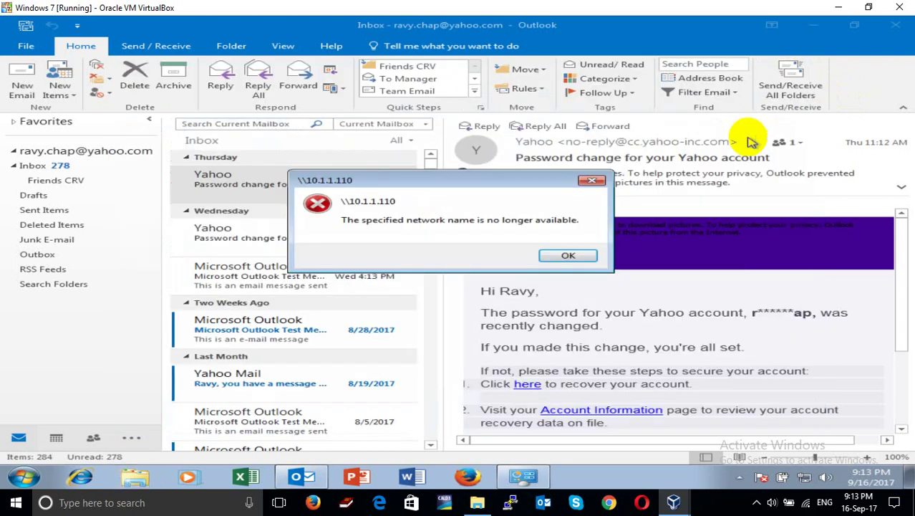
pyautogui.click(591, 181)
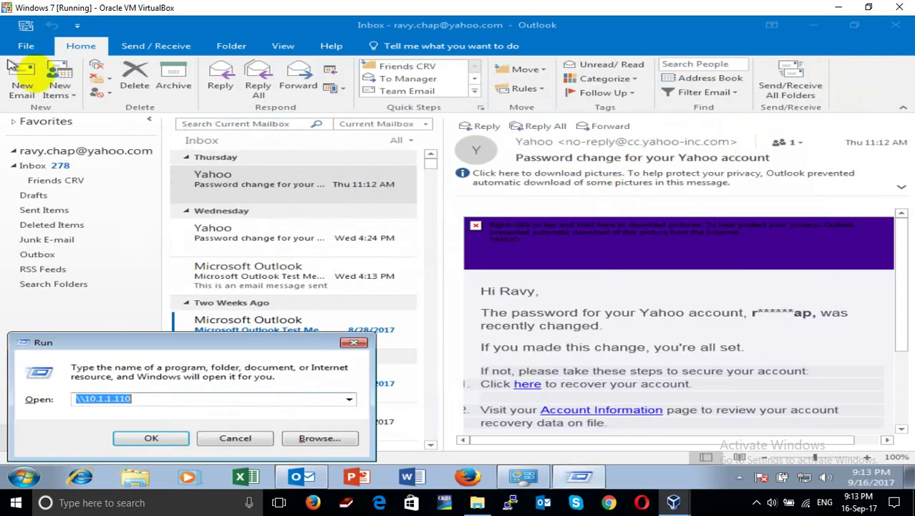
pyautogui.click(353, 343)
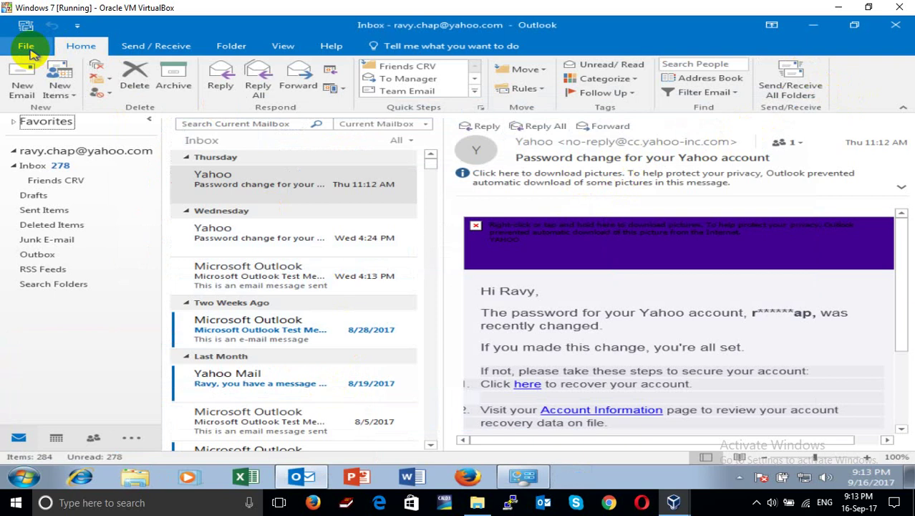
# Open Outlook's Account Settings window, listing the single Yahoo POP/SMTP account
pyautogui.click(26, 46)
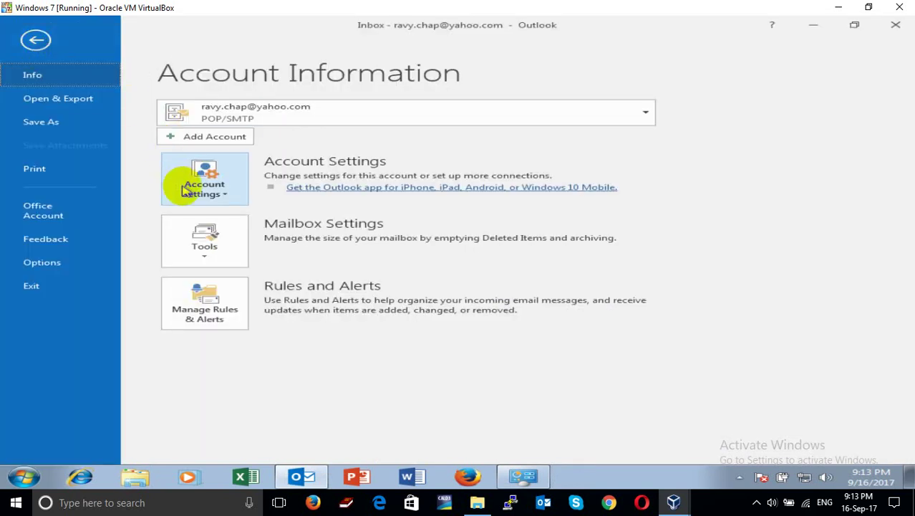
pyautogui.click(36, 42)
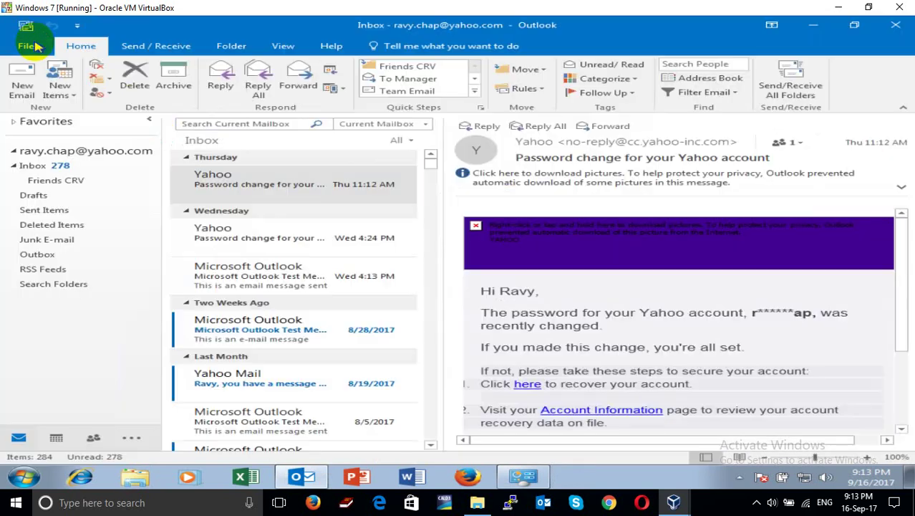
pyautogui.click(33, 46)
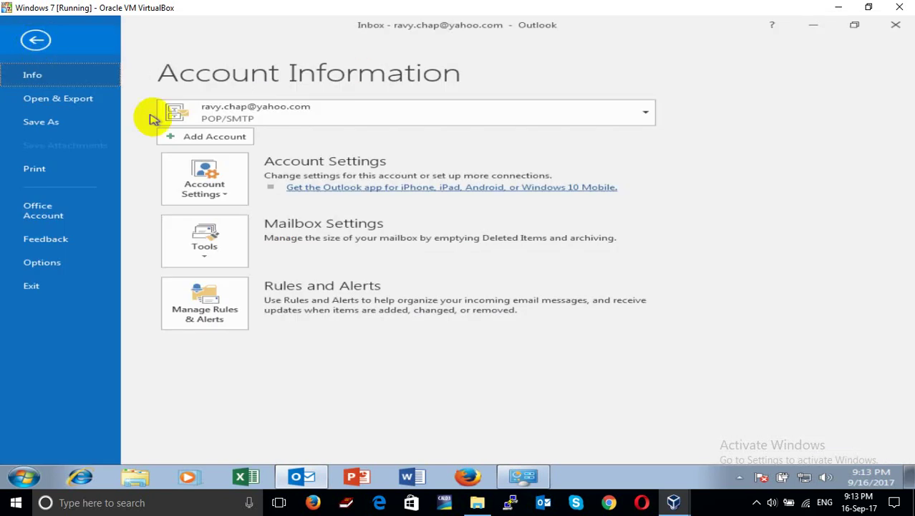
pyautogui.click(204, 185)
pyautogui.click(234, 231)
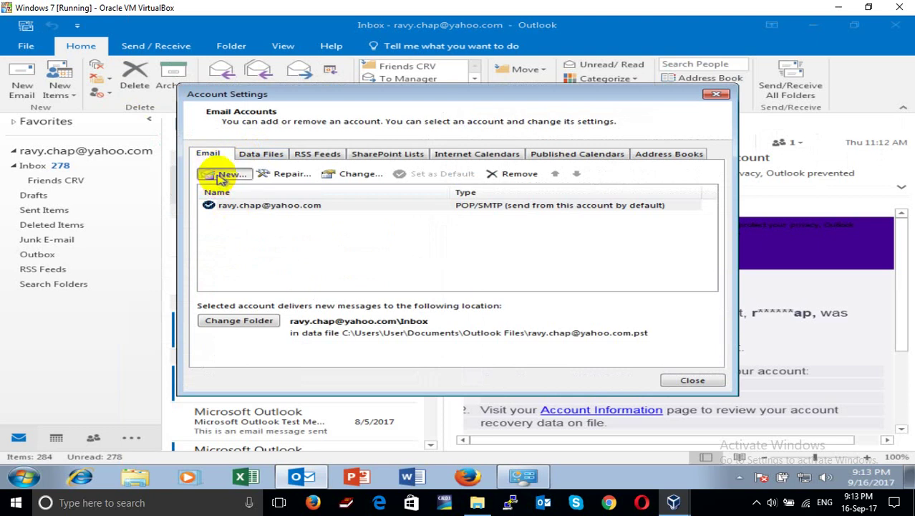
# Add a new account with manual setup ticked, entering the Gmail address and connecting
pyautogui.click(224, 175)
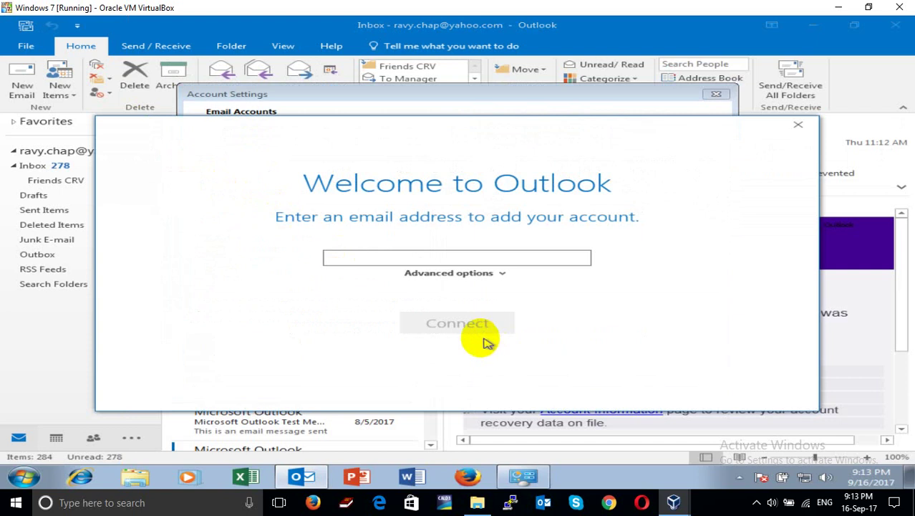
pyautogui.click(504, 276)
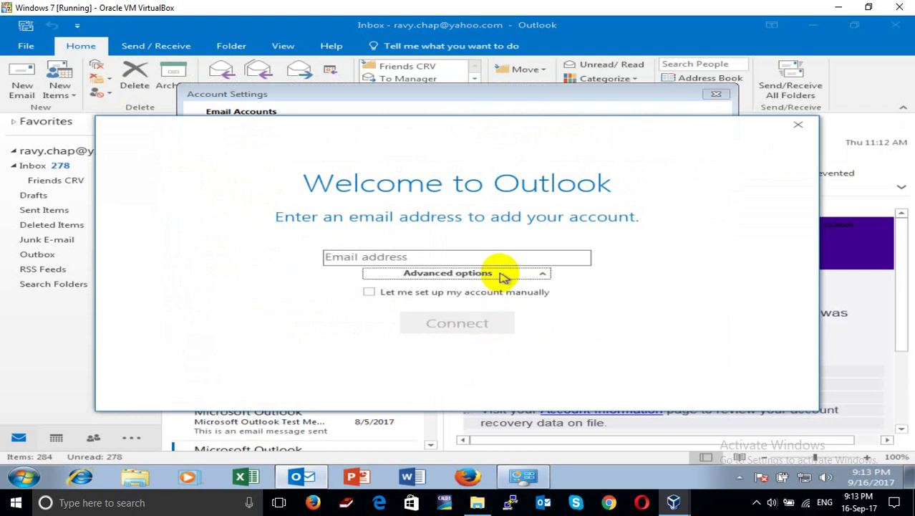
pyautogui.click(456, 296)
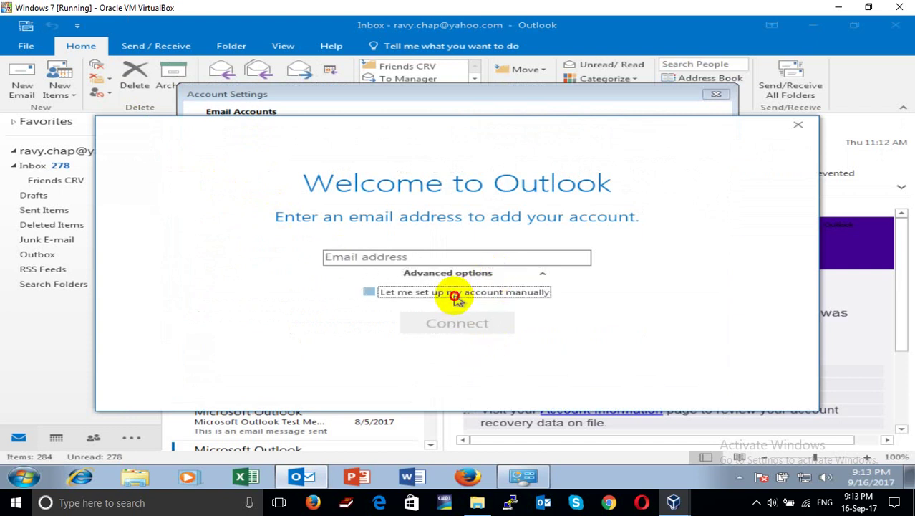
pyautogui.click(501, 261)
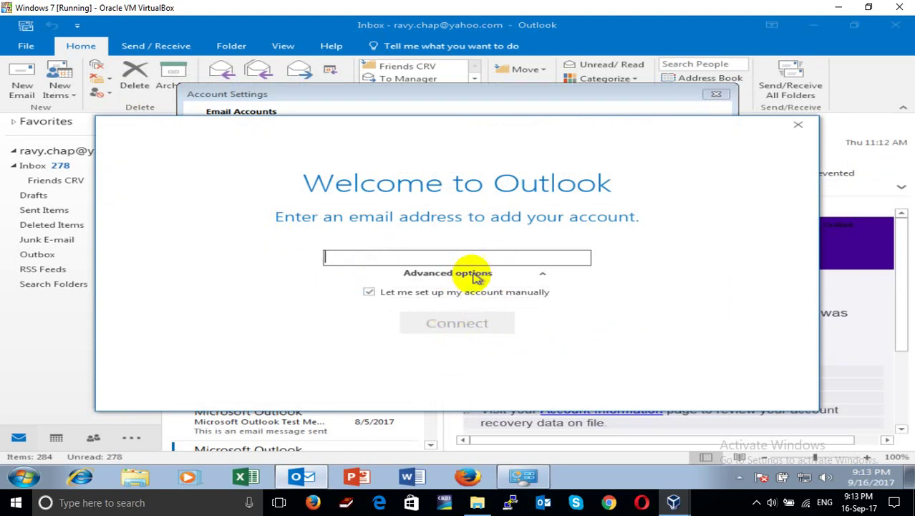
pyautogui.write('ravy')
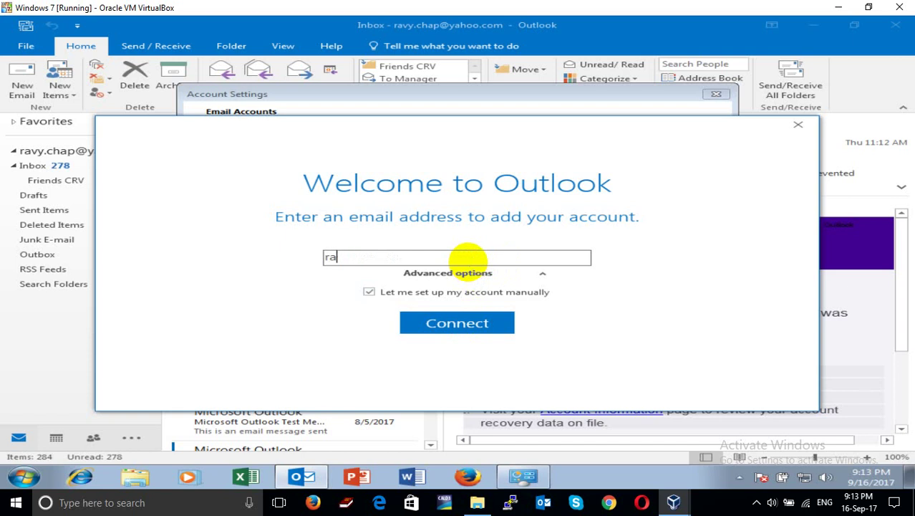
pyautogui.hotkey('ctrl', 'a')
pyautogui.press('BackSpace')
pyautogui.write('c')
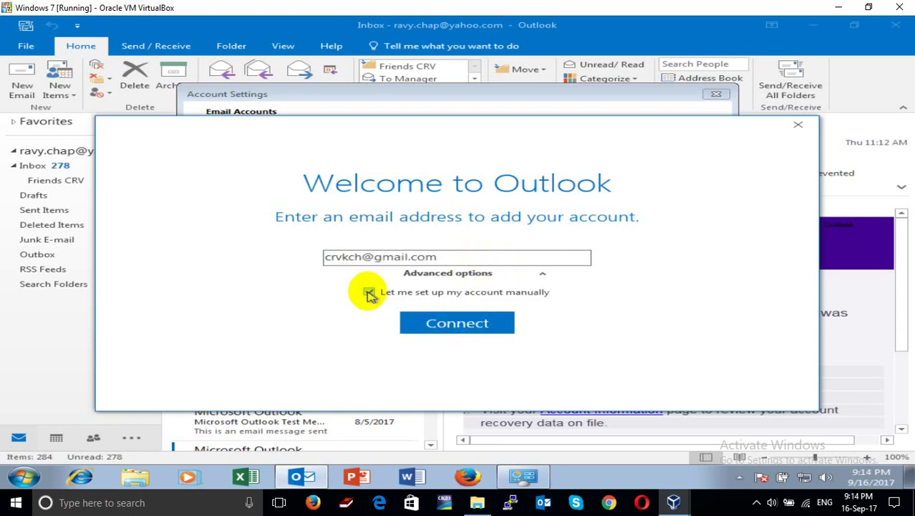
pyautogui.click(454, 319)
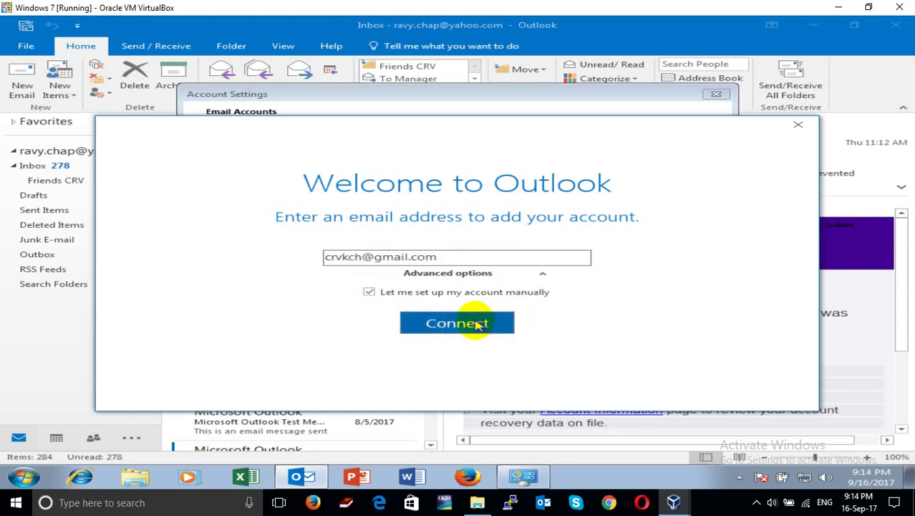
pyautogui.click(476, 323)
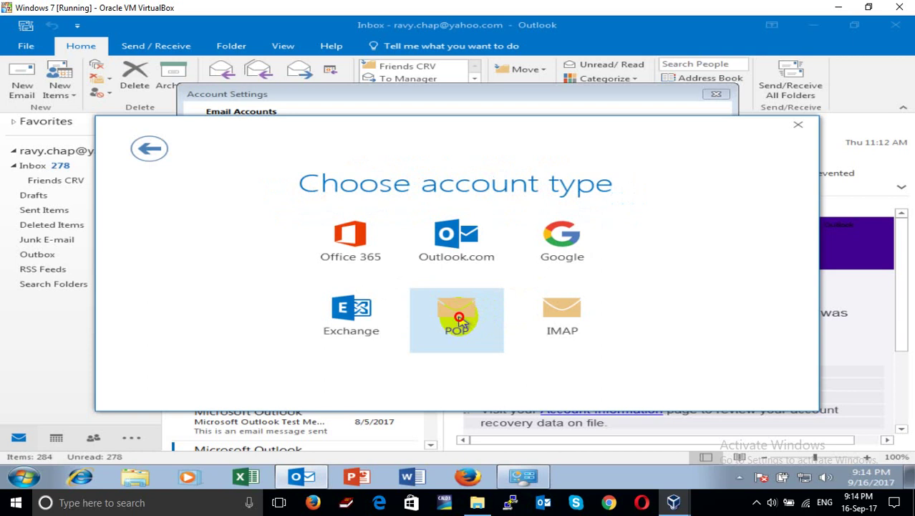
# Choose POP and check servers pop.gmail.com (port 995) and smtp.gmail.com (port 465)
pyautogui.click(460, 320)
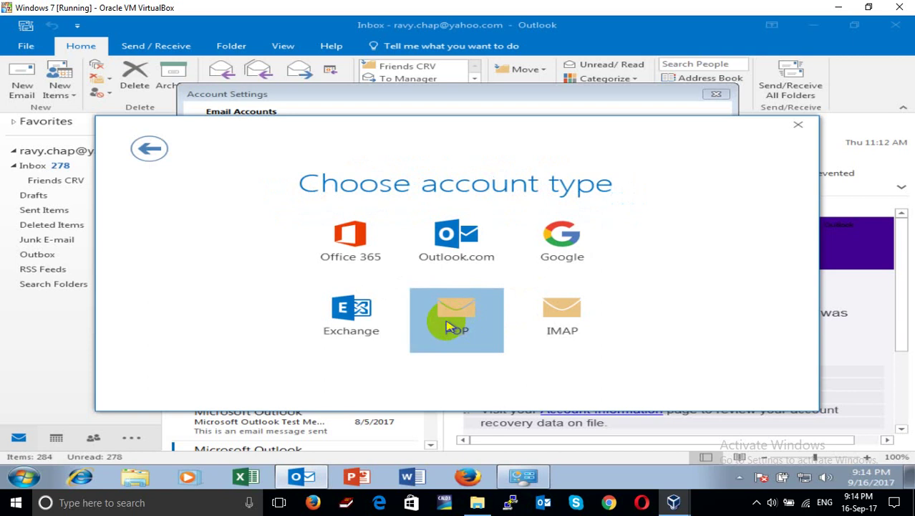
pyautogui.click(446, 323)
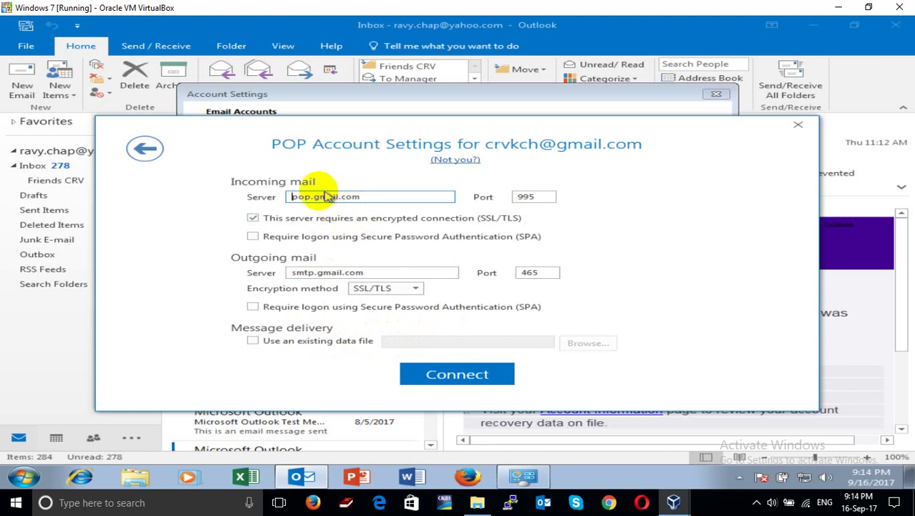
pyautogui.moveTo(311, 196); pyautogui.dragTo(439, 198)
pyautogui.moveTo(372, 274); pyautogui.dragTo(294, 271)
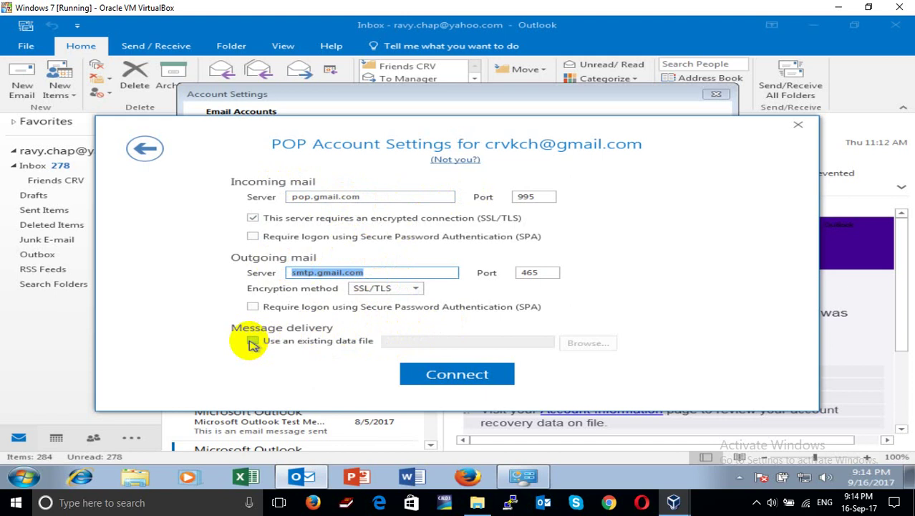
# Deliver the POP account's mail to the Gmail data file in D:\Outlook Email
pyautogui.click(253, 343)
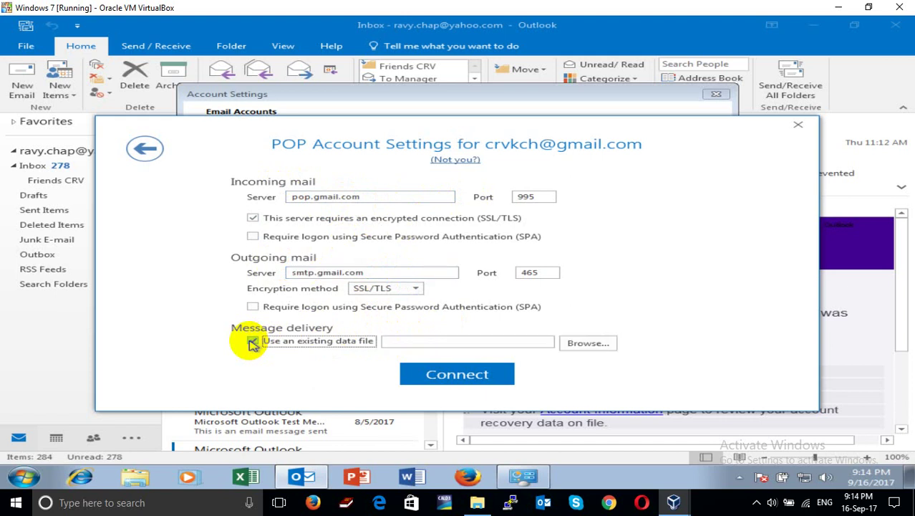
pyautogui.click(582, 348)
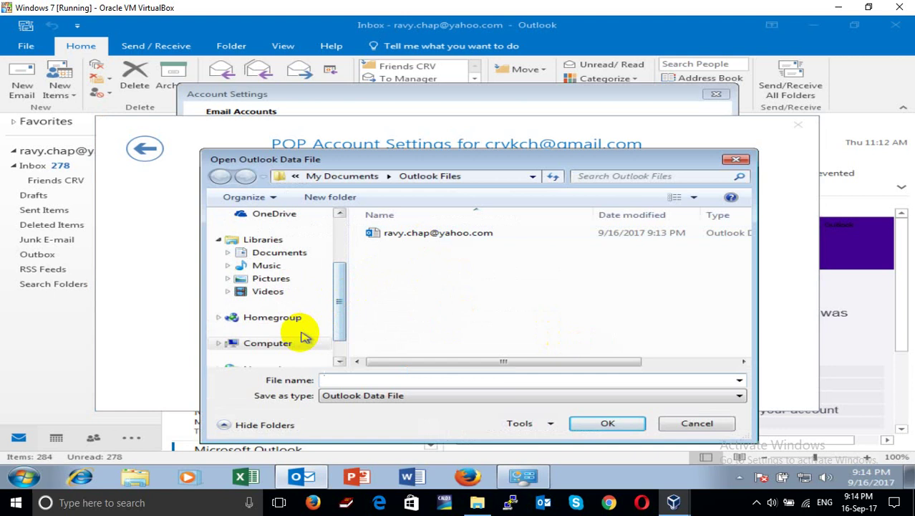
pyautogui.click(238, 342)
pyautogui.doubleClick(466, 286)
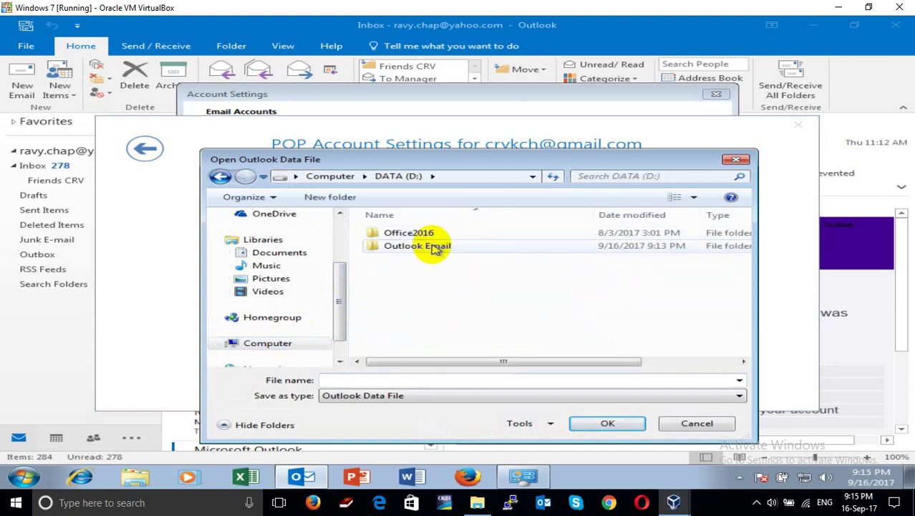
pyautogui.doubleClick(436, 247)
pyautogui.click(439, 237)
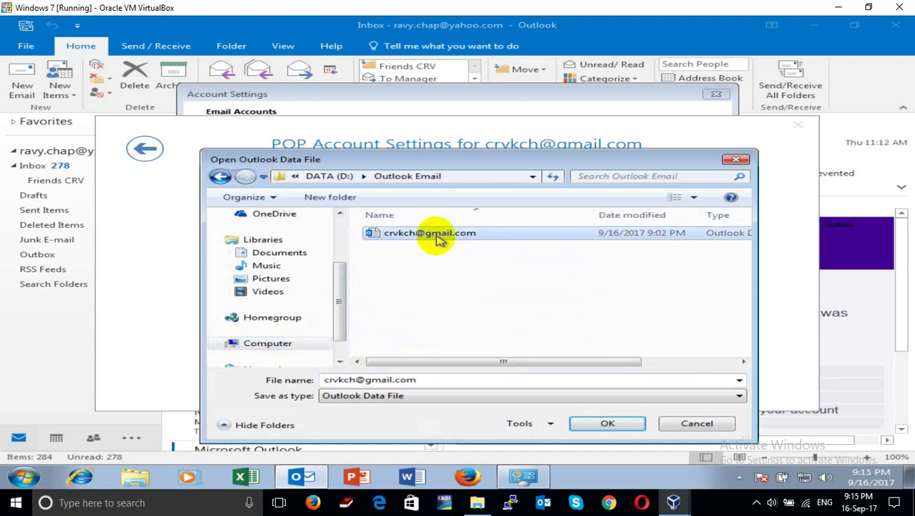
pyautogui.doubleClick(439, 239)
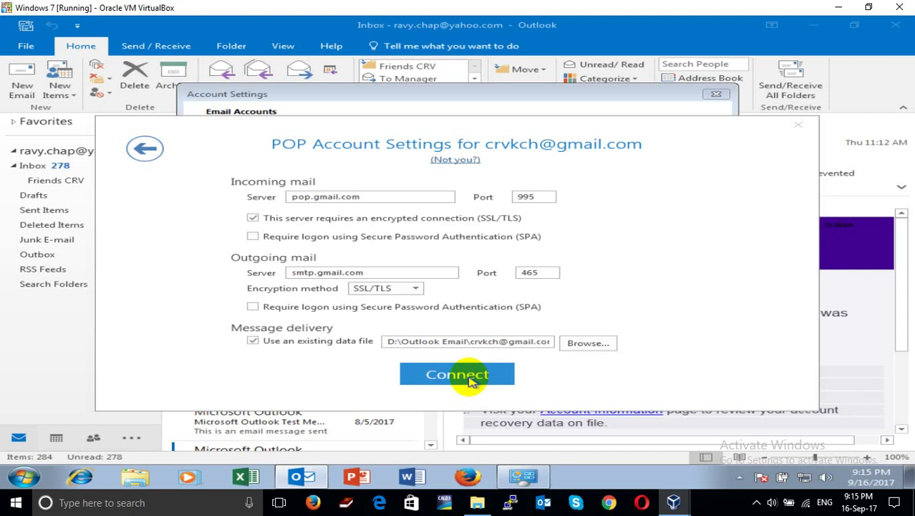
# Connect the account with these server settings and save the account password
pyautogui.click(471, 381)
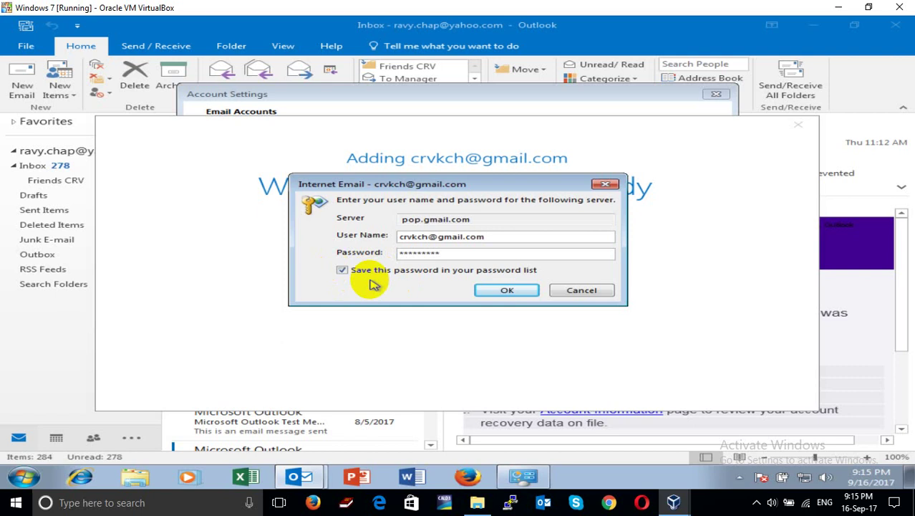
pyautogui.click(492, 290)
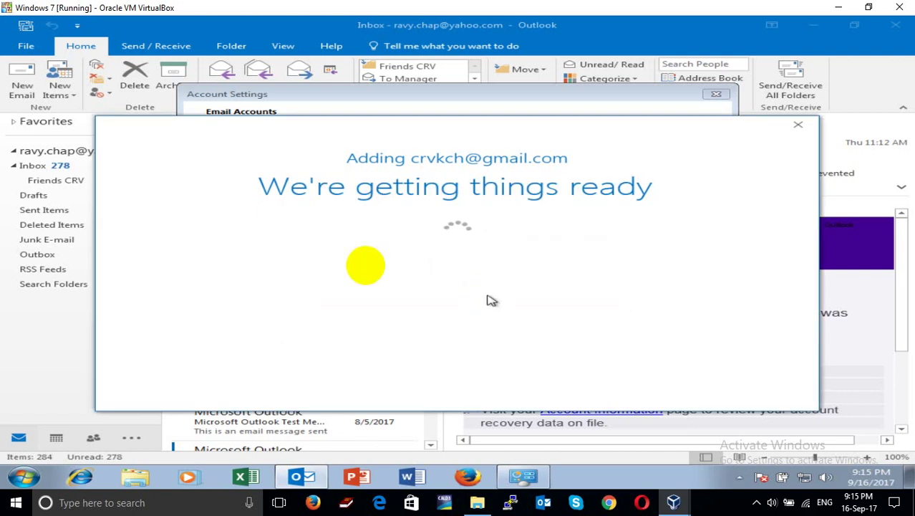
pyautogui.click(265, 120)
pyautogui.moveTo(235, 131); pyautogui.dragTo(362, 130)
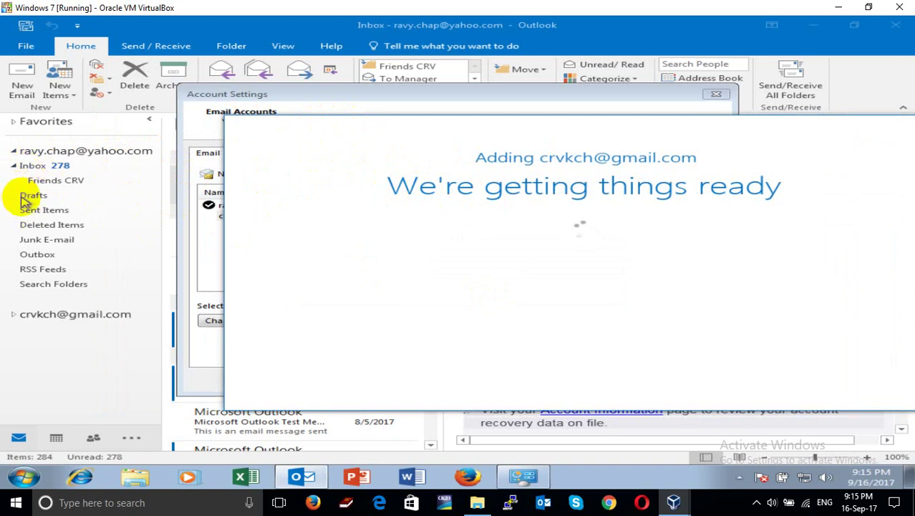
# Skip Outlook Mobile setup, finish the account, and close the network settings window
pyautogui.click(561, 162)
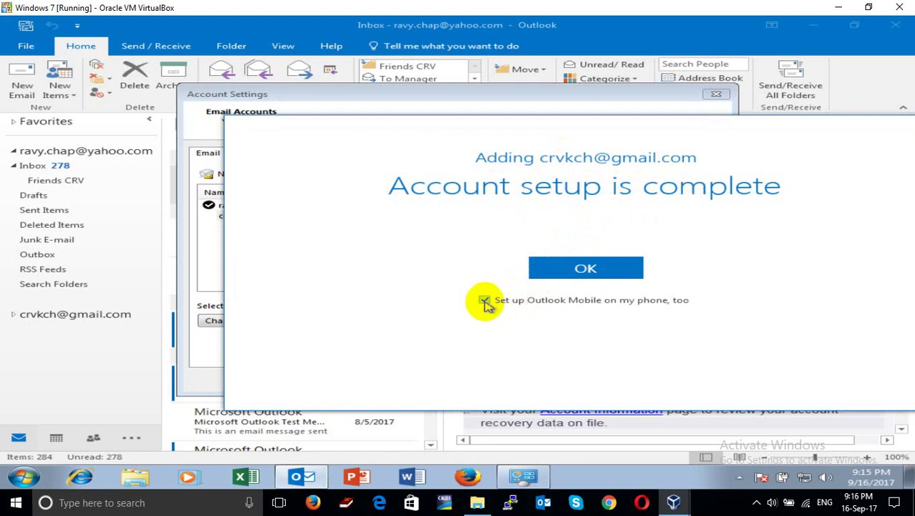
pyautogui.click(486, 301)
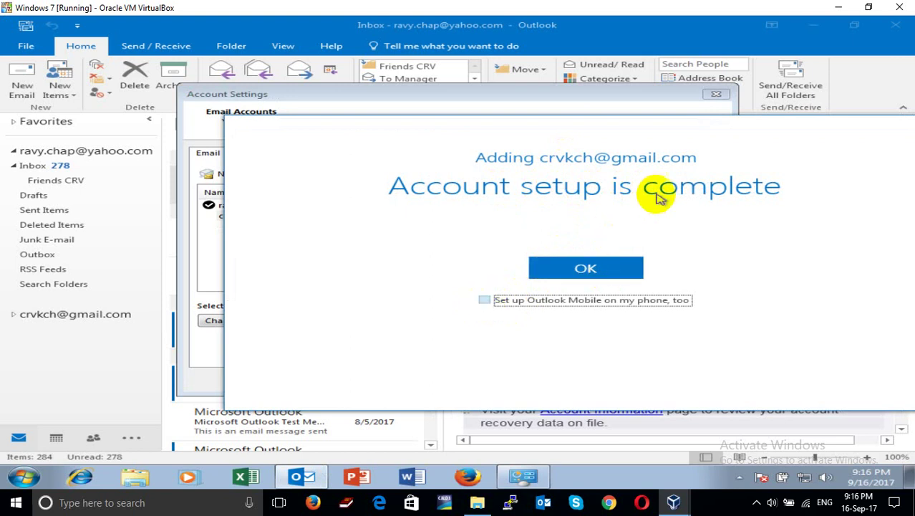
pyautogui.click(606, 269)
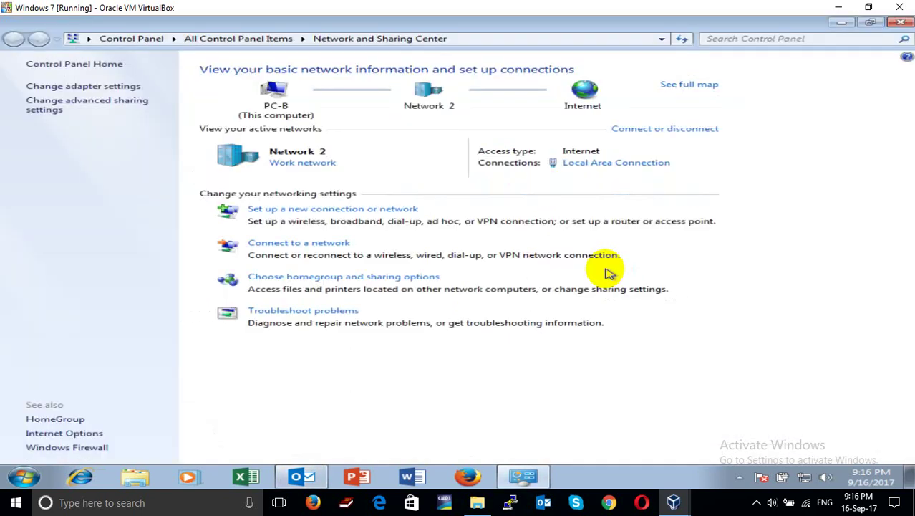
pyautogui.click(900, 24)
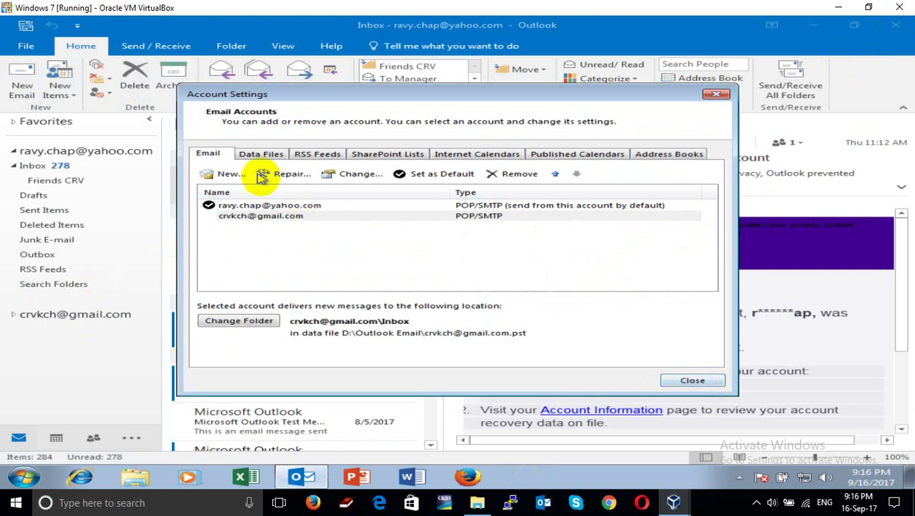
# Compare the Gmail and Yahoo data file locations on the Data Files list, then close Account Settings
pyautogui.click(258, 205)
pyautogui.click(250, 217)
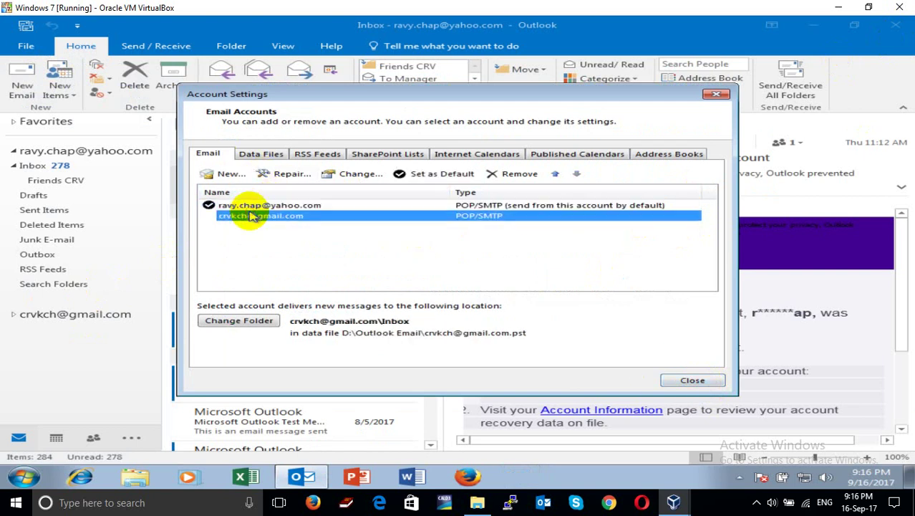
pyautogui.click(261, 153)
pyautogui.click(263, 206)
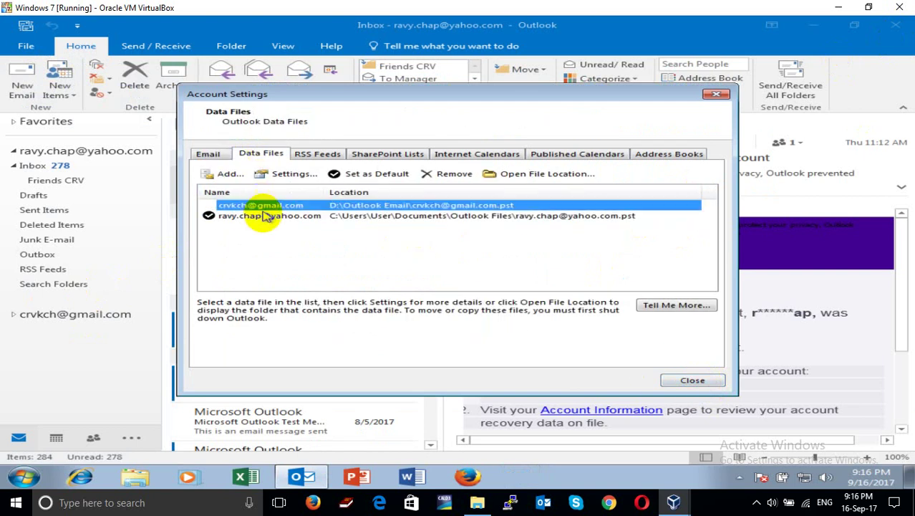
pyautogui.click(256, 215)
pyautogui.click(352, 206)
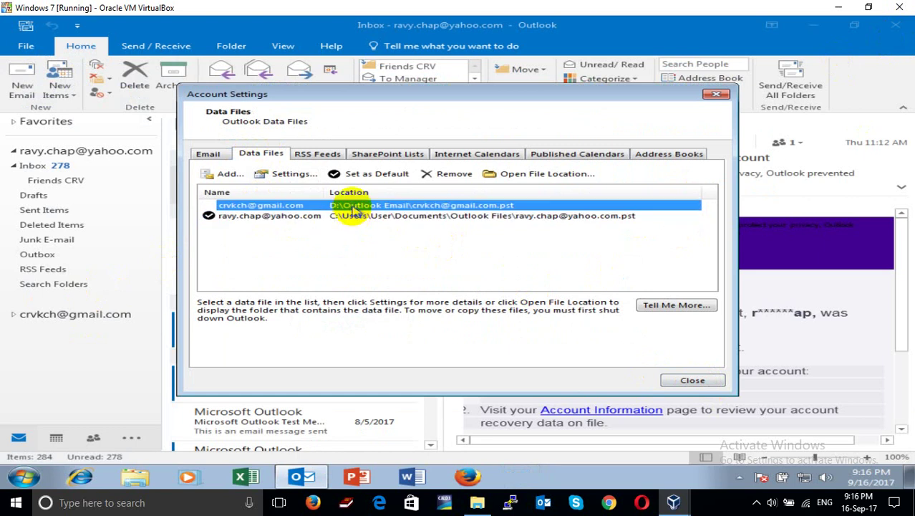
pyautogui.click(356, 217)
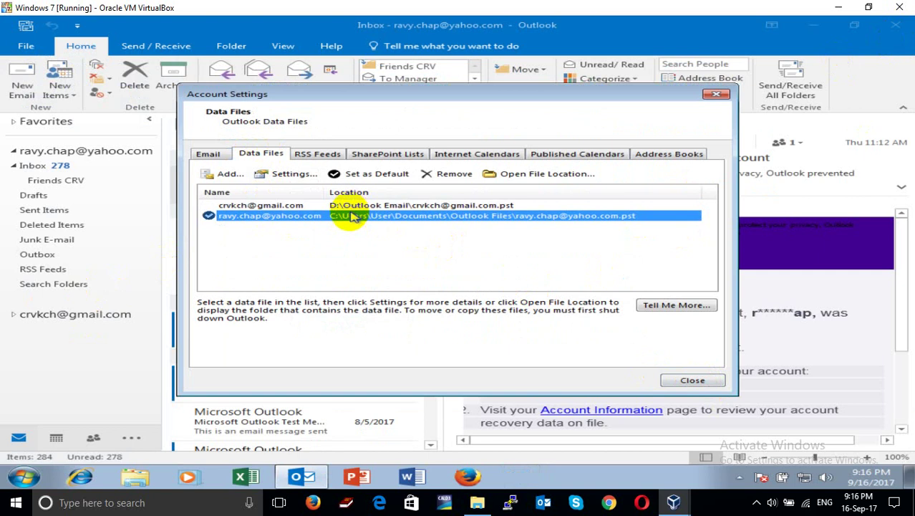
pyautogui.click(348, 206)
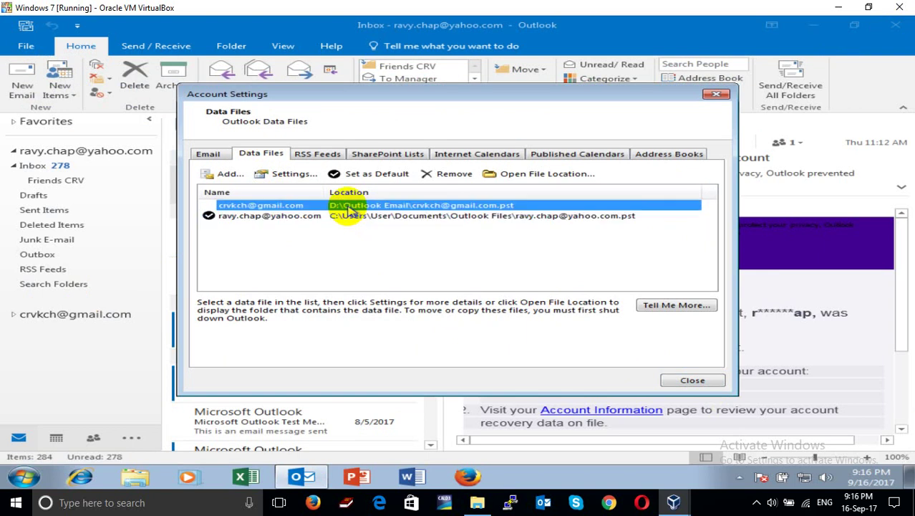
pyautogui.click(347, 217)
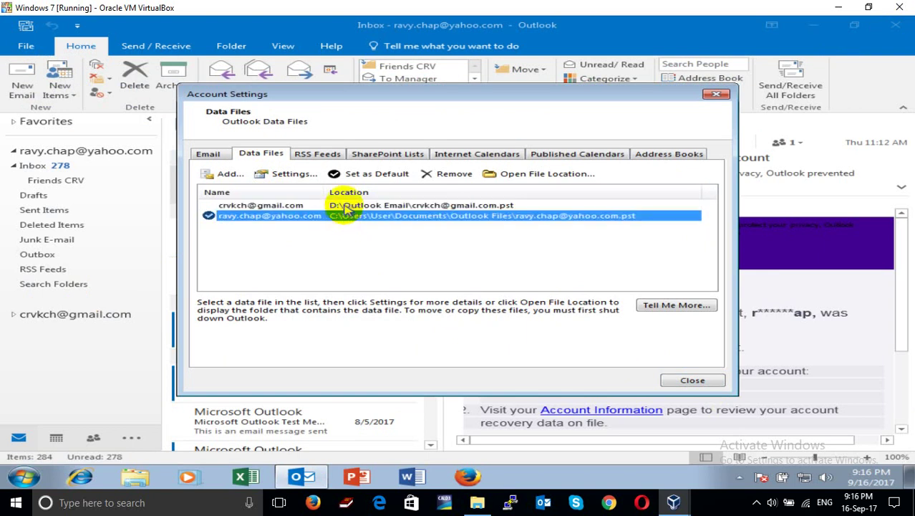
pyautogui.click(345, 207)
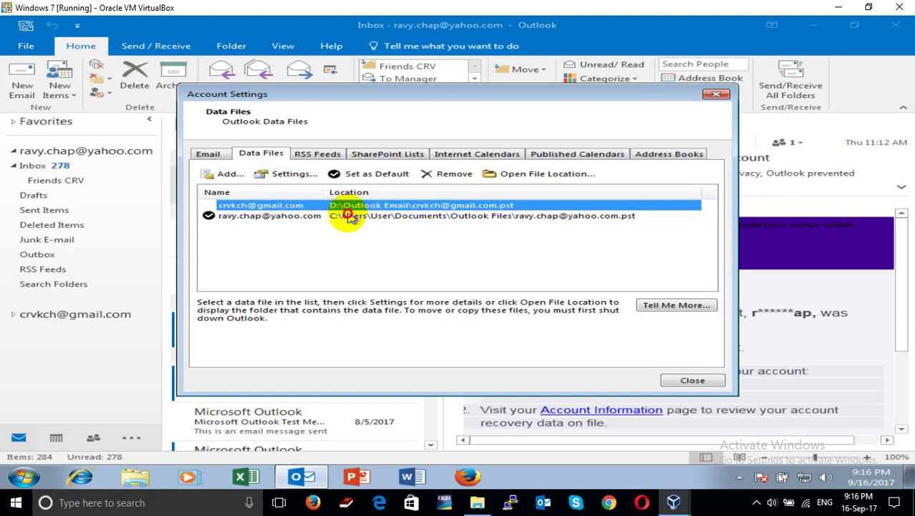
pyautogui.click(349, 217)
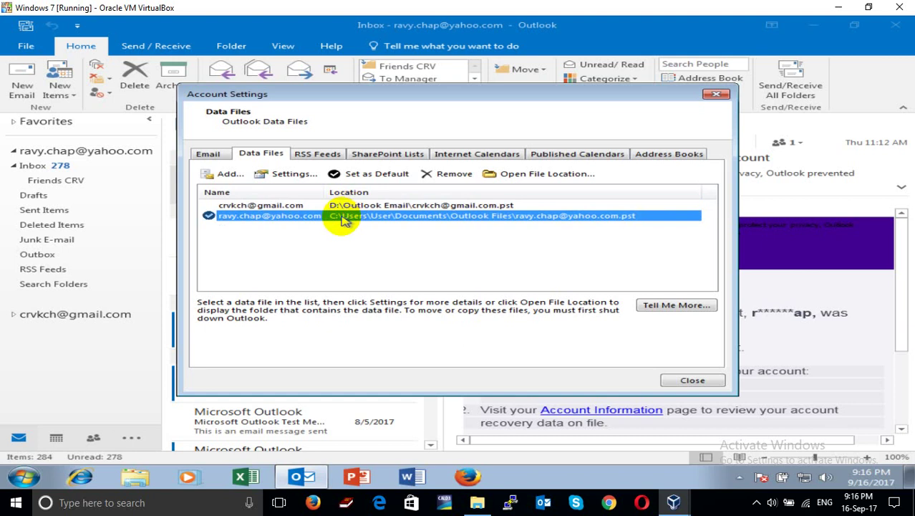
pyautogui.click(350, 207)
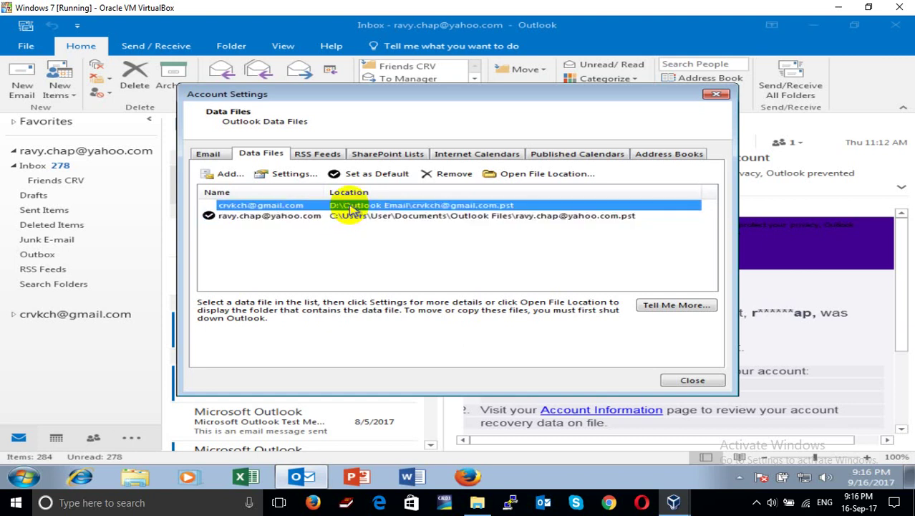
pyautogui.click(686, 381)
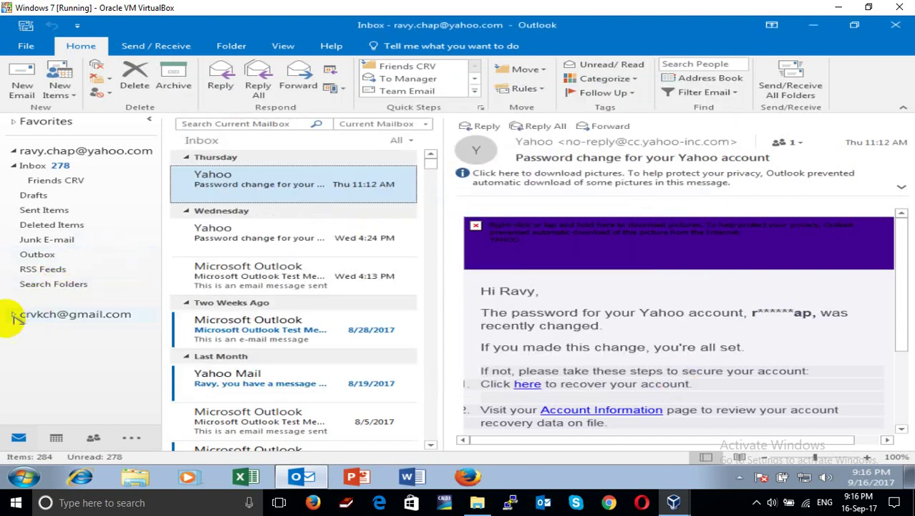
# Expand the Gmail mailbox in the folder pane and view its Inbox messages
pyautogui.click(12, 315)
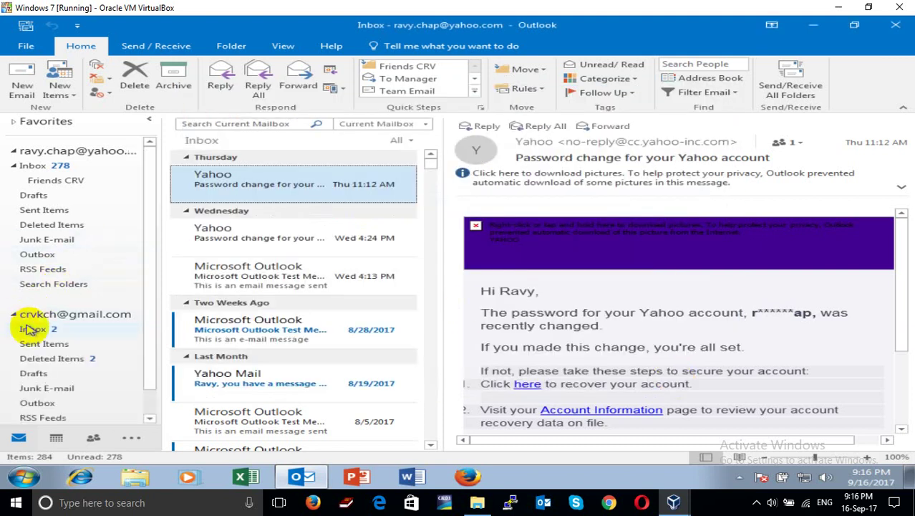
pyautogui.click(37, 329)
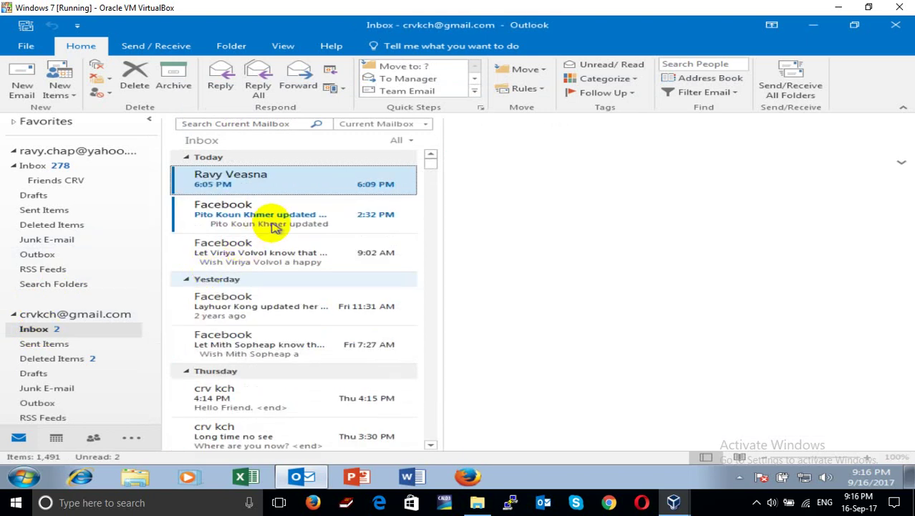
pyautogui.scroll(-1, 275, 226)
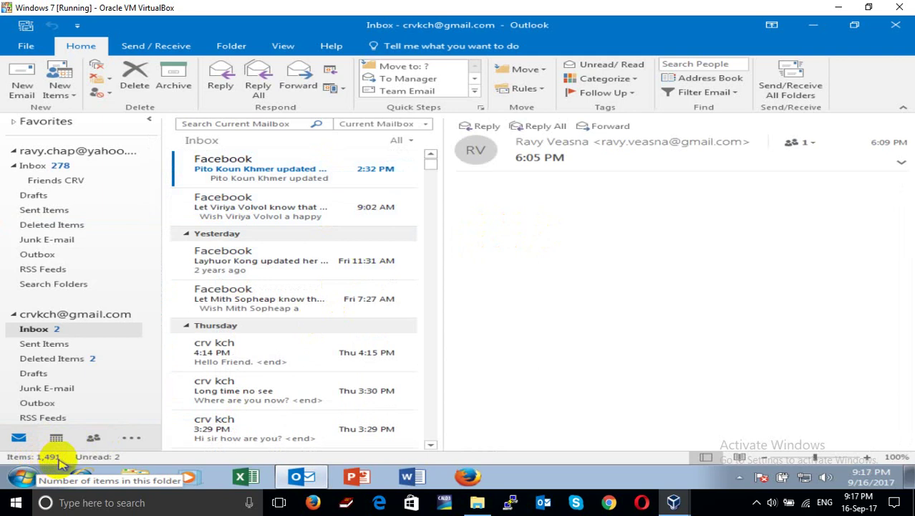
# Send and receive all folders, then select the Gmail account and start a new email
pyautogui.click(796, 84)
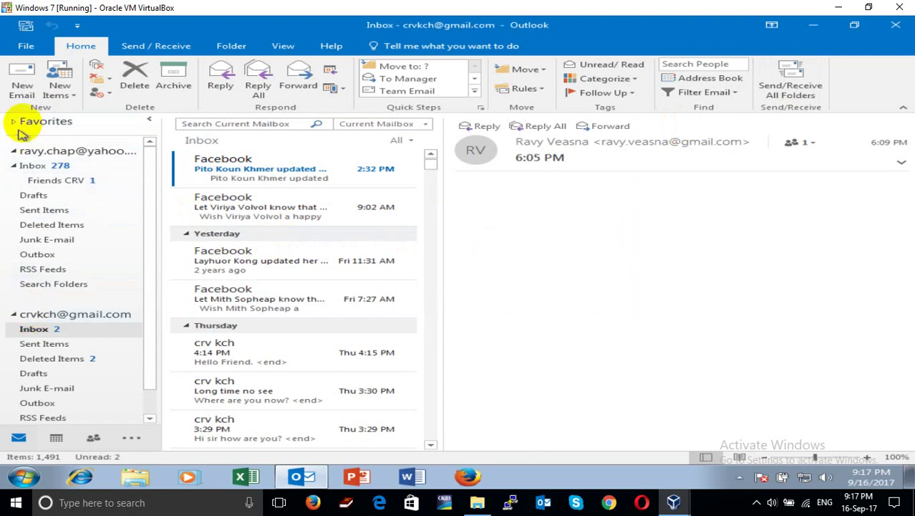
pyautogui.click(56, 315)
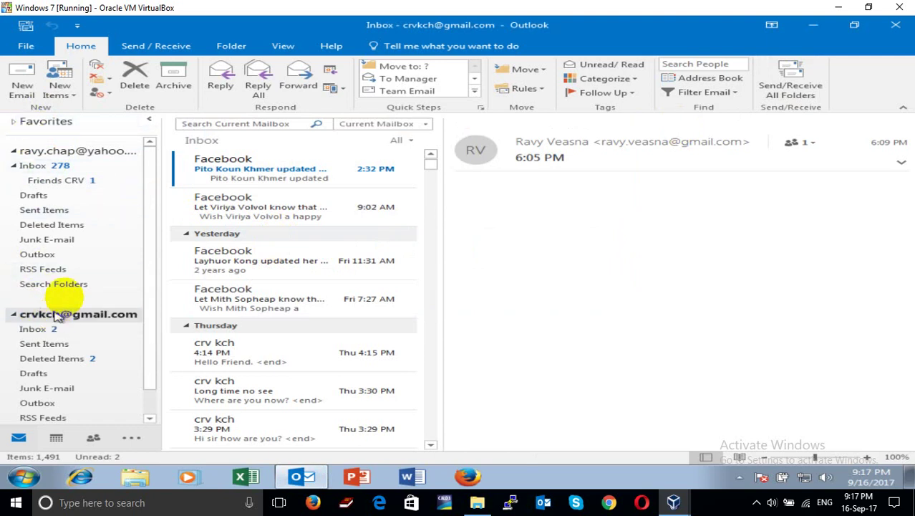
pyautogui.click(30, 86)
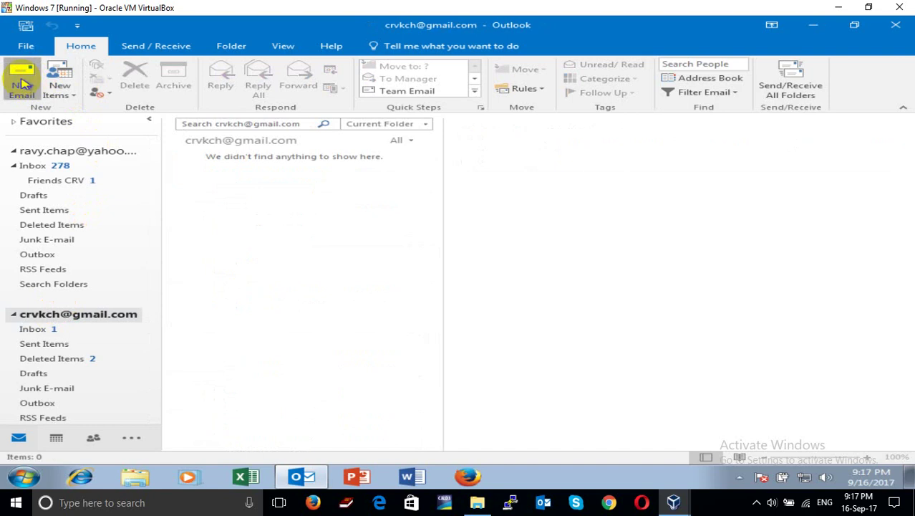
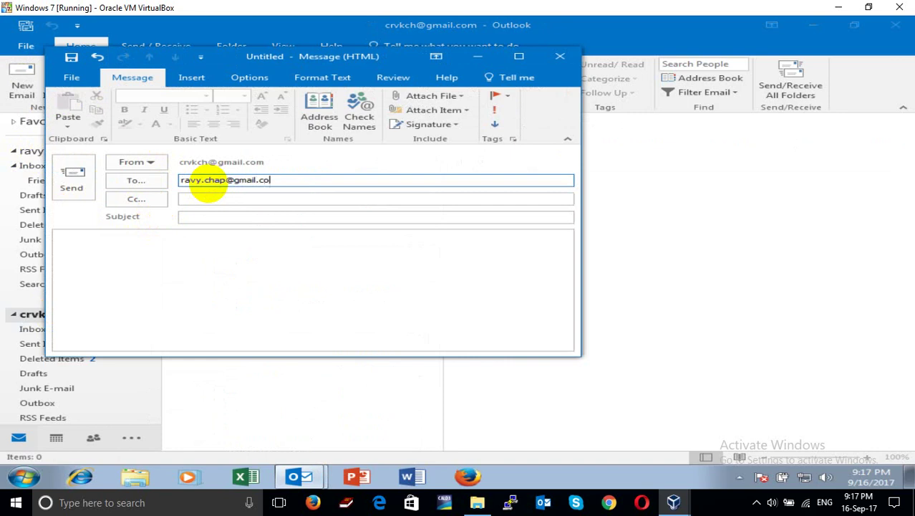
# Give the message the subject '9:17 PM' and send it with an empty body
pyautogui.click(217, 219)
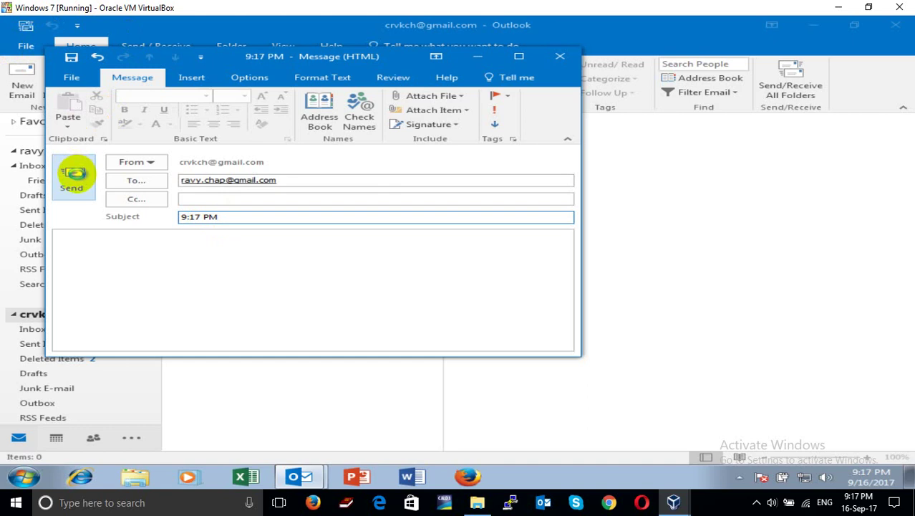
pyautogui.click(74, 174)
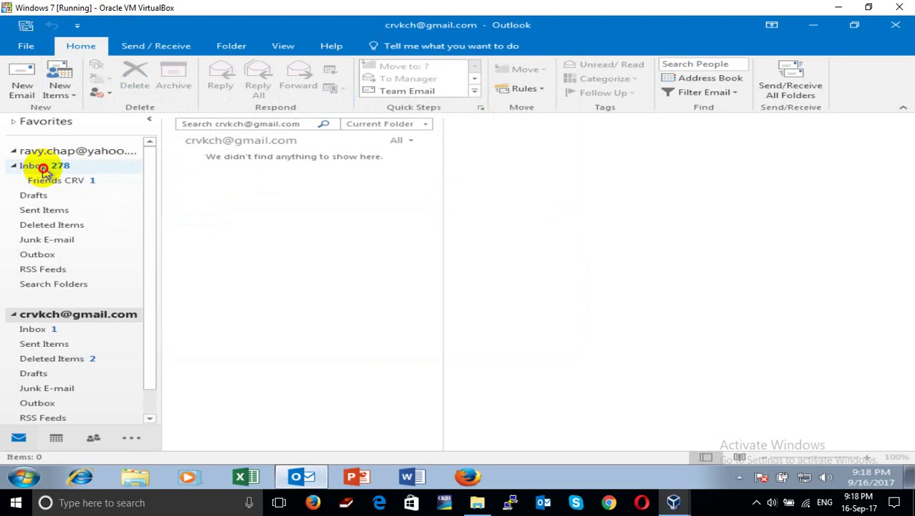
pyautogui.click(43, 168)
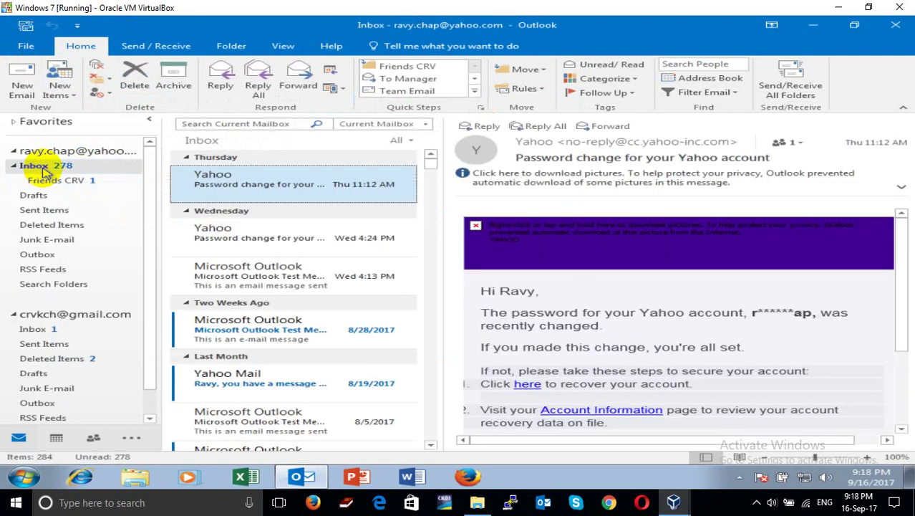
pyautogui.click(804, 95)
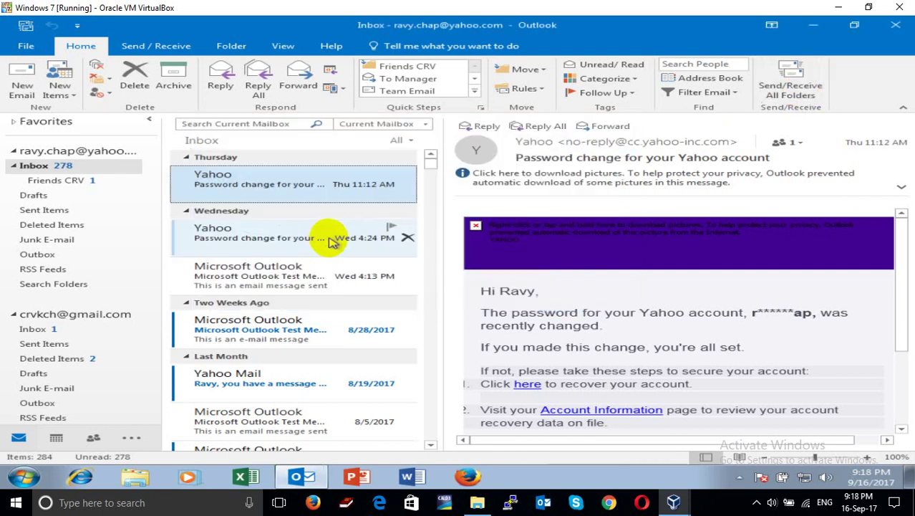
pyautogui.click(83, 180)
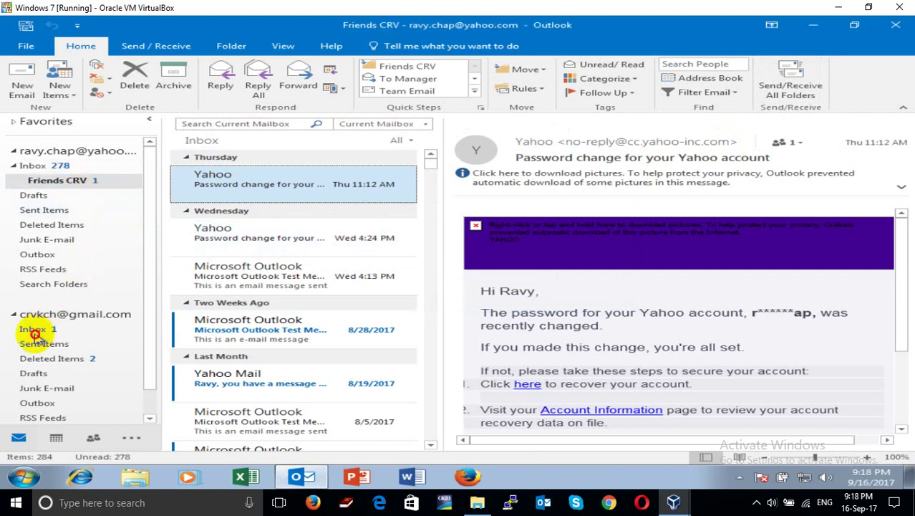
pyautogui.click(34, 330)
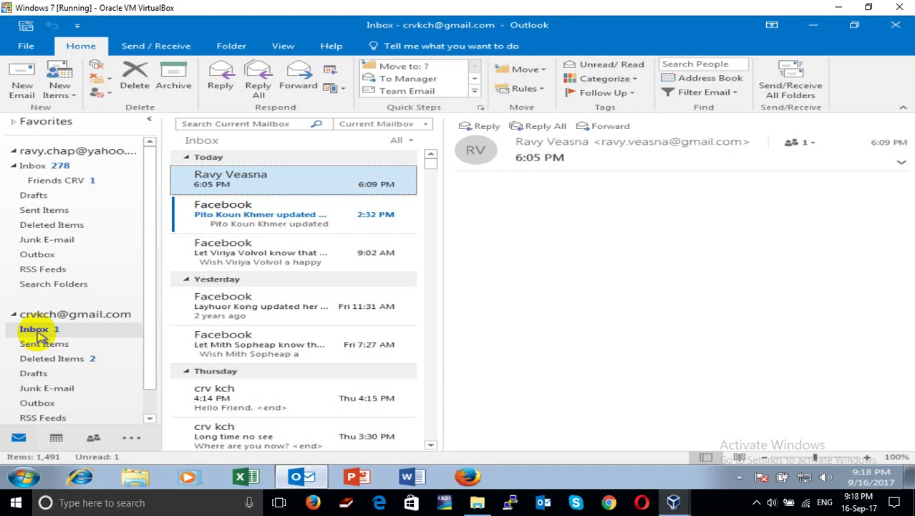
pyautogui.click(66, 180)
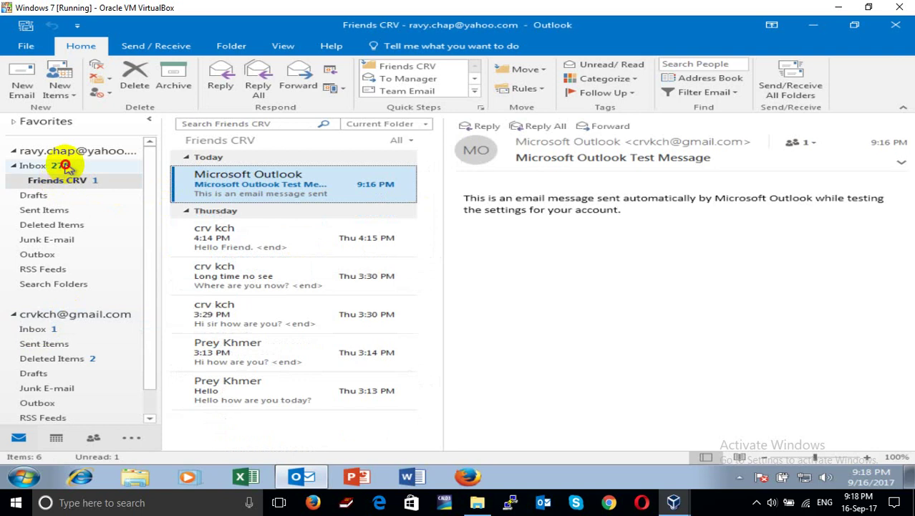
pyautogui.click(63, 166)
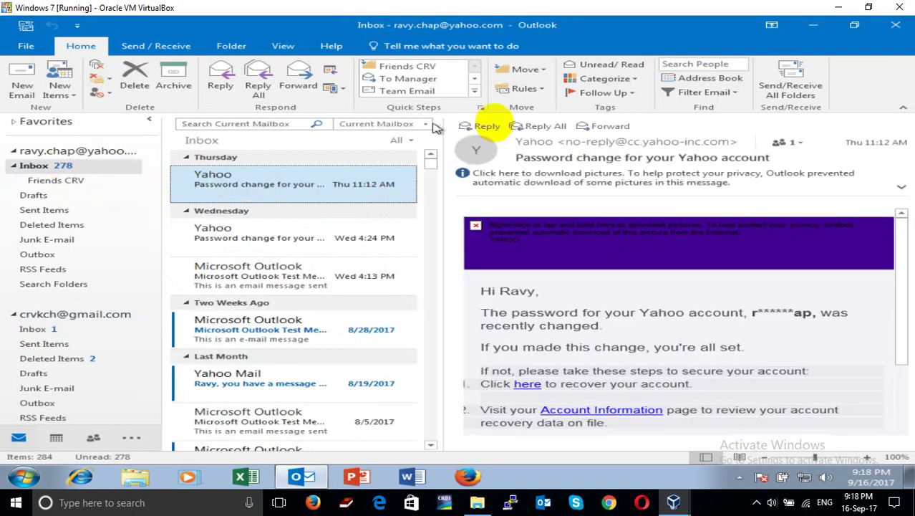
pyautogui.click(790, 87)
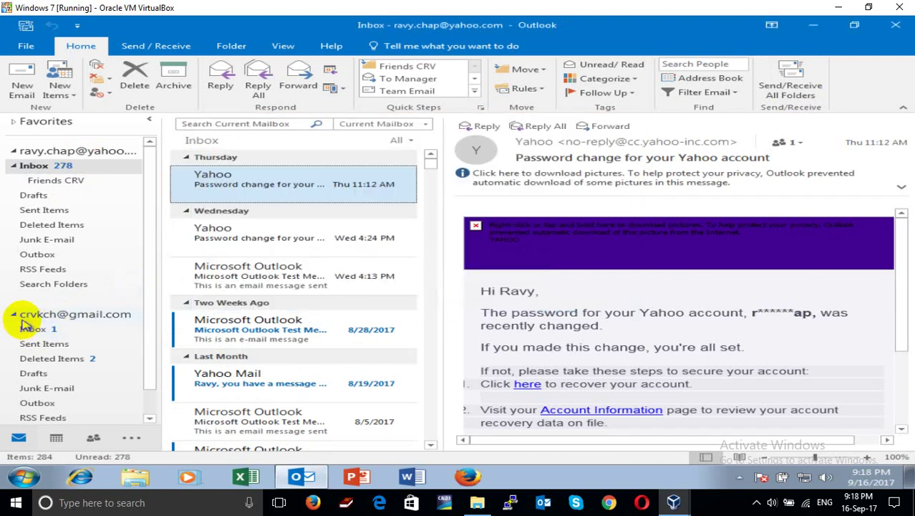
pyautogui.click(31, 318)
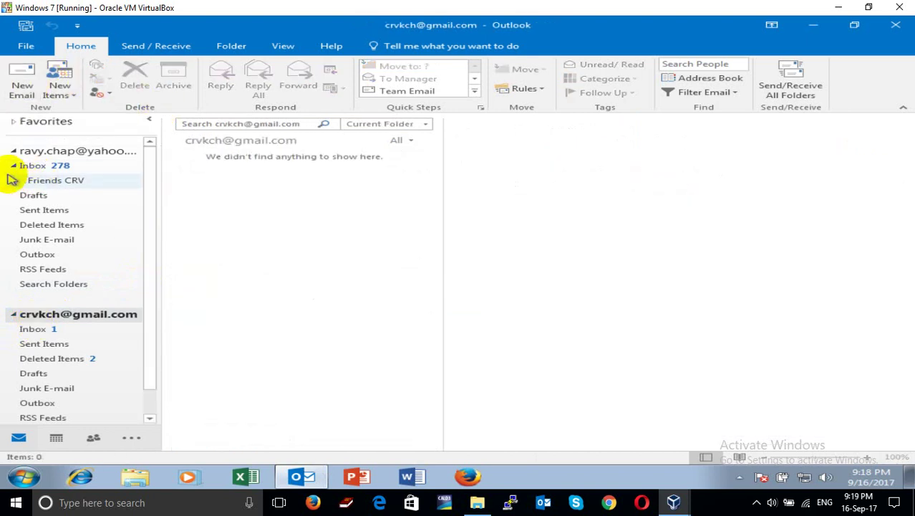
pyautogui.click(22, 84)
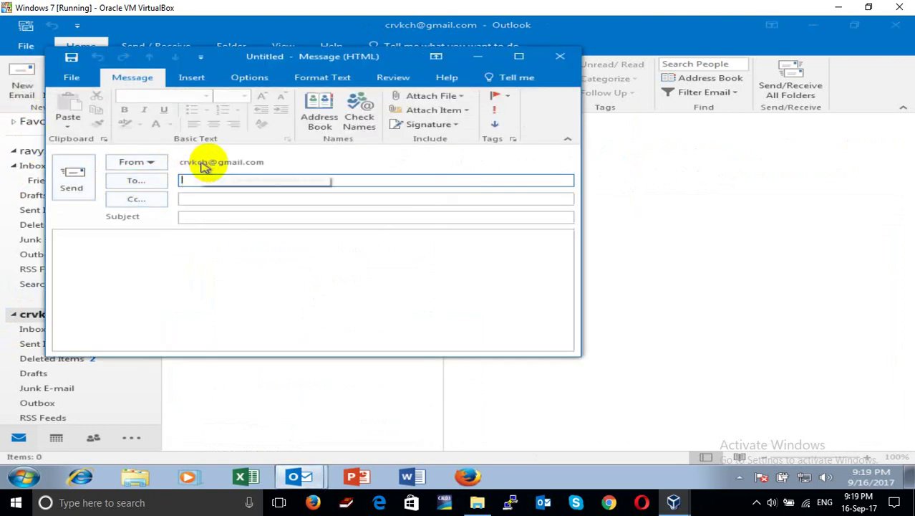
pyautogui.click(230, 180)
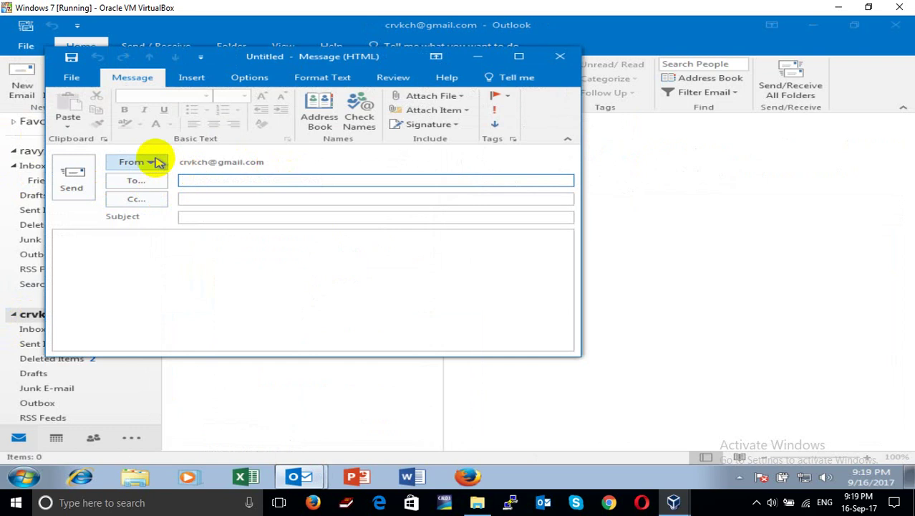
pyautogui.click(156, 162)
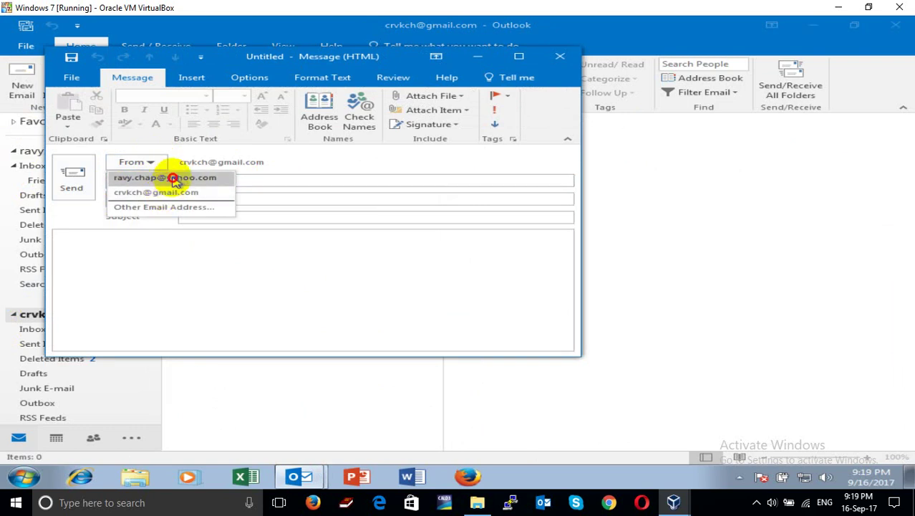
pyautogui.click(173, 180)
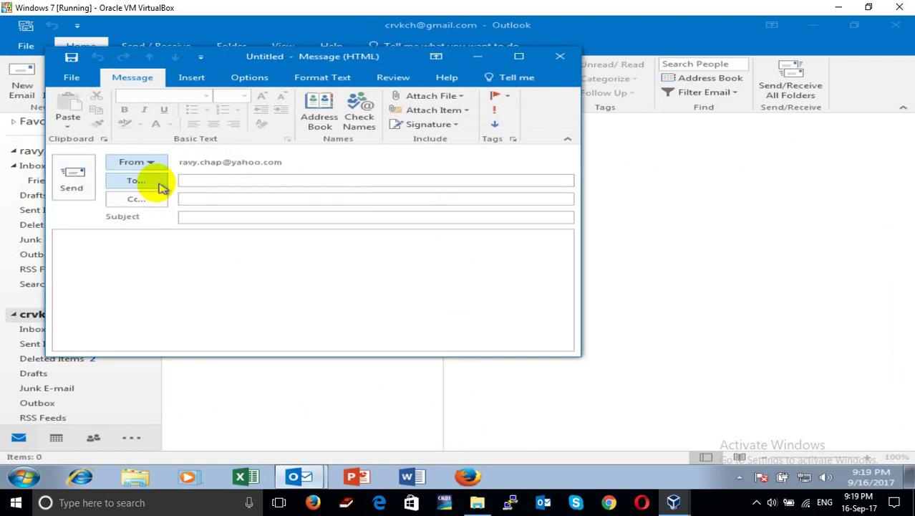
pyautogui.click(207, 201)
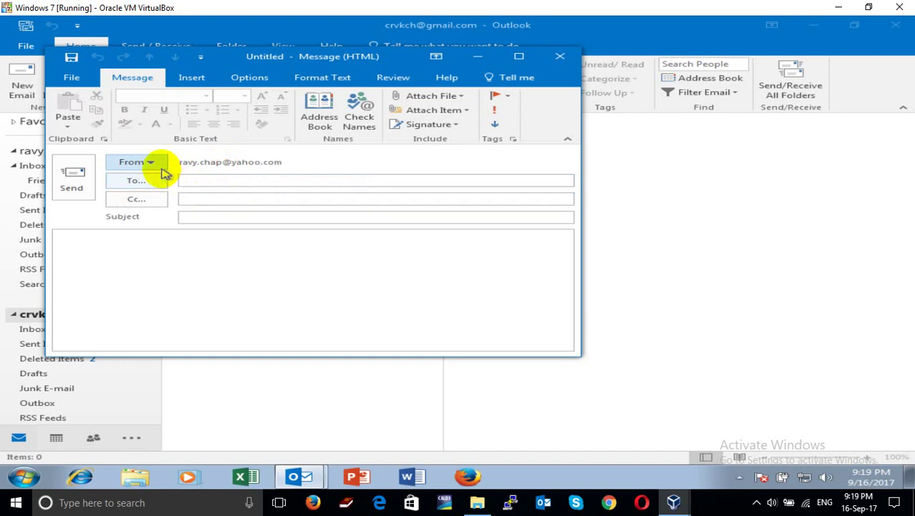
pyautogui.click(569, 67)
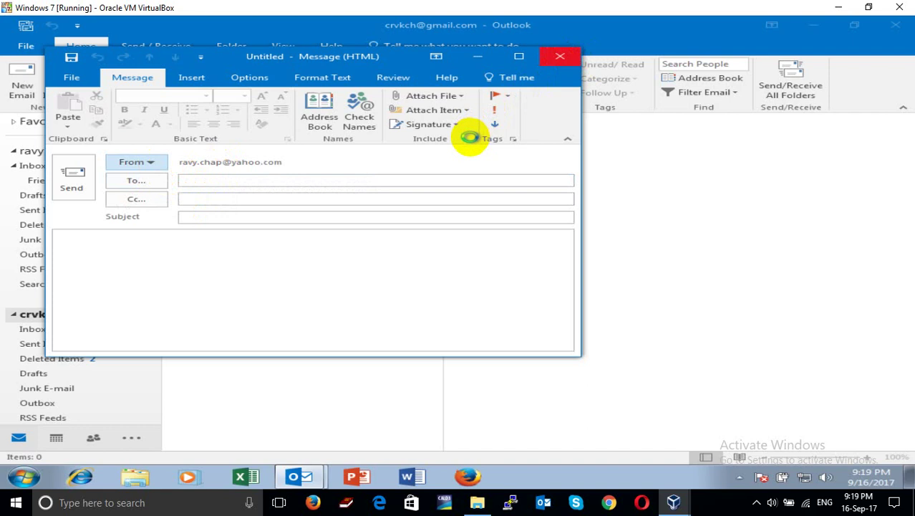
pyautogui.click(466, 281)
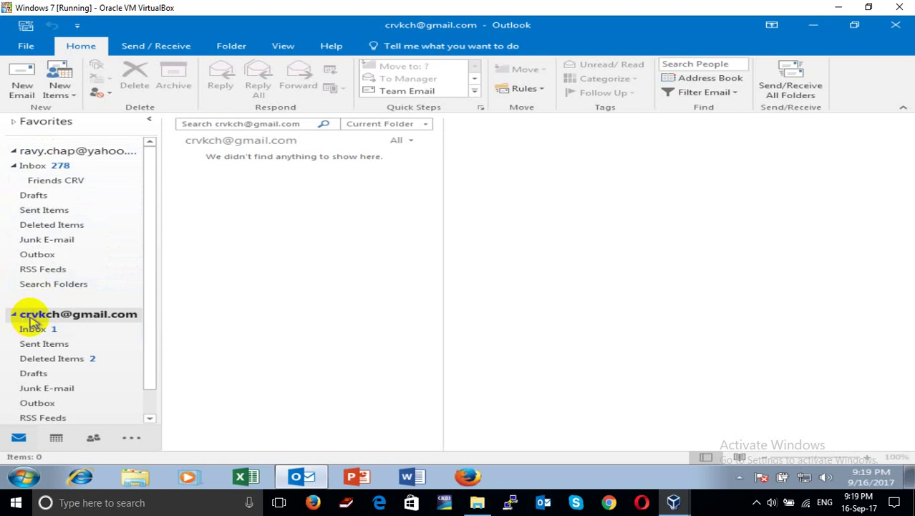
# Move the Gmail account above the Yahoo account in the folder pane
pyautogui.moveTo(31, 321); pyautogui.dragTo(16, 139)
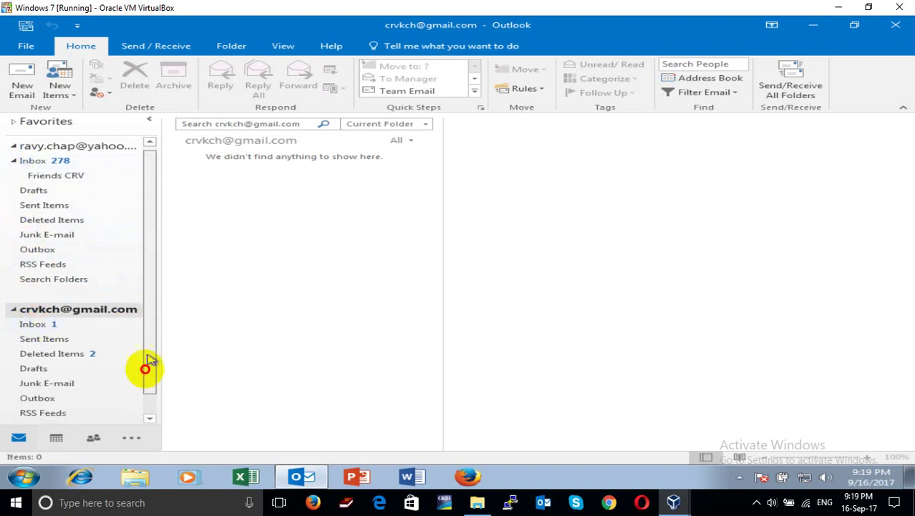
pyautogui.scroll(-2, 143, 373)
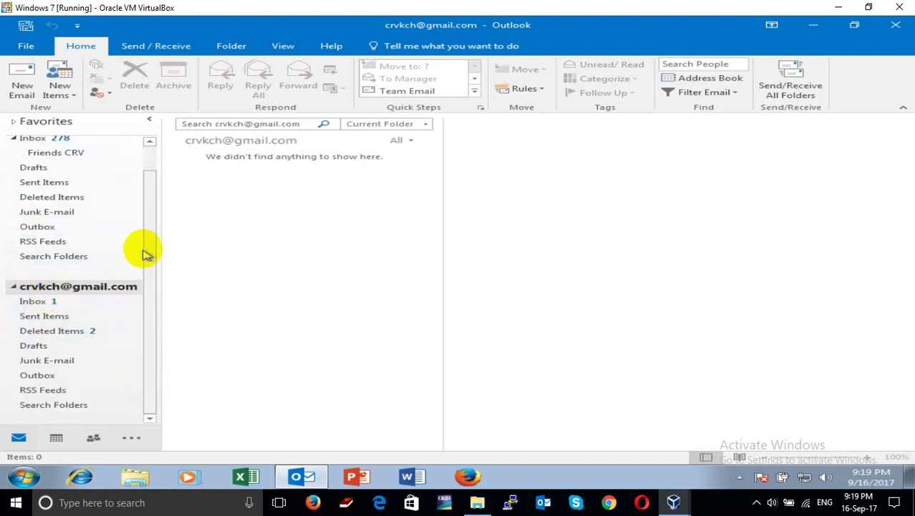
pyautogui.scroll(2, 145, 214)
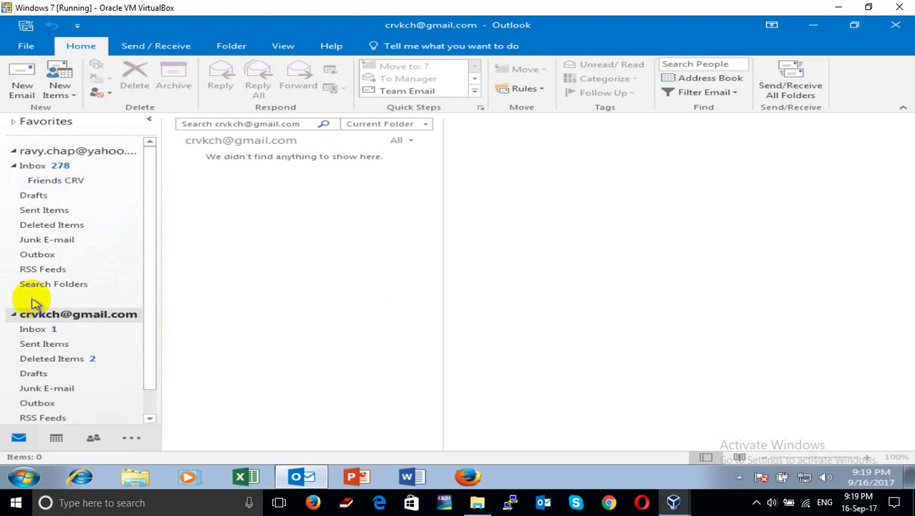
pyautogui.moveTo(18, 314); pyautogui.dragTo(15, 143)
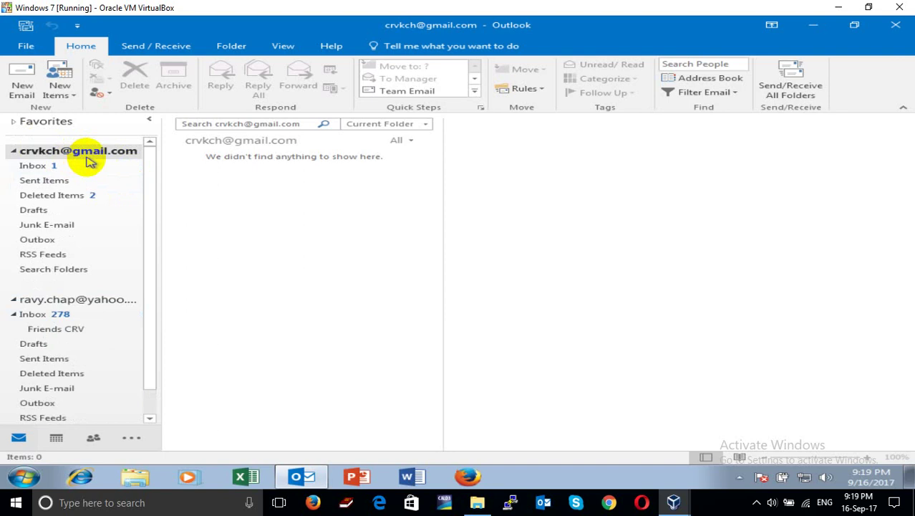
# Send/receive all folders, check the Gmail and Yahoo inboxes, then sync again
pyautogui.click(791, 79)
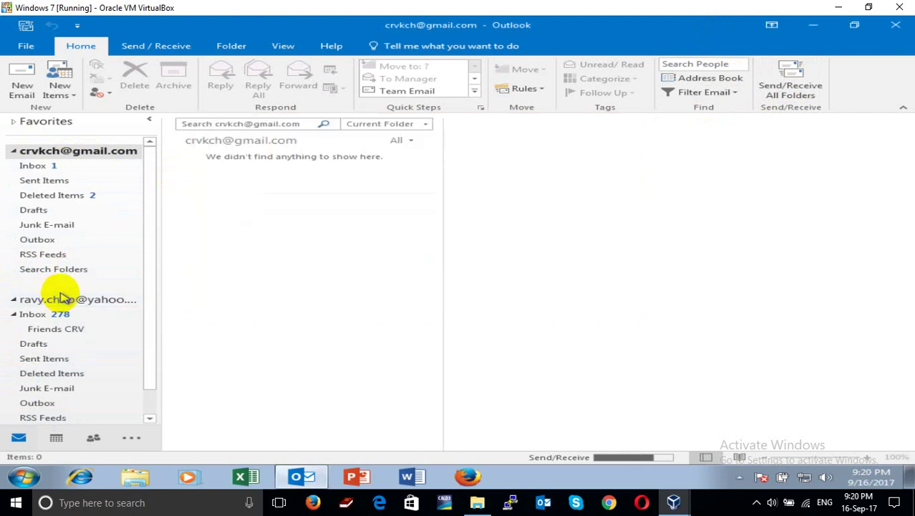
pyautogui.click(57, 166)
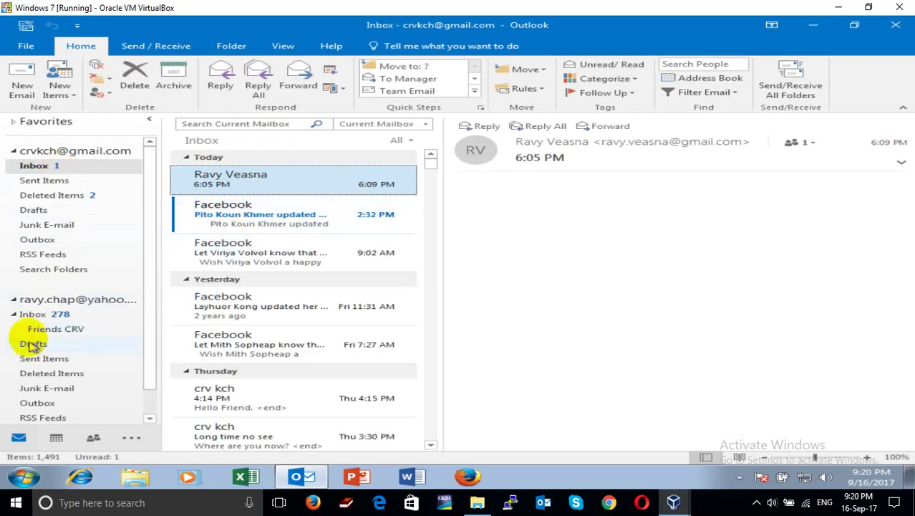
pyautogui.click(37, 315)
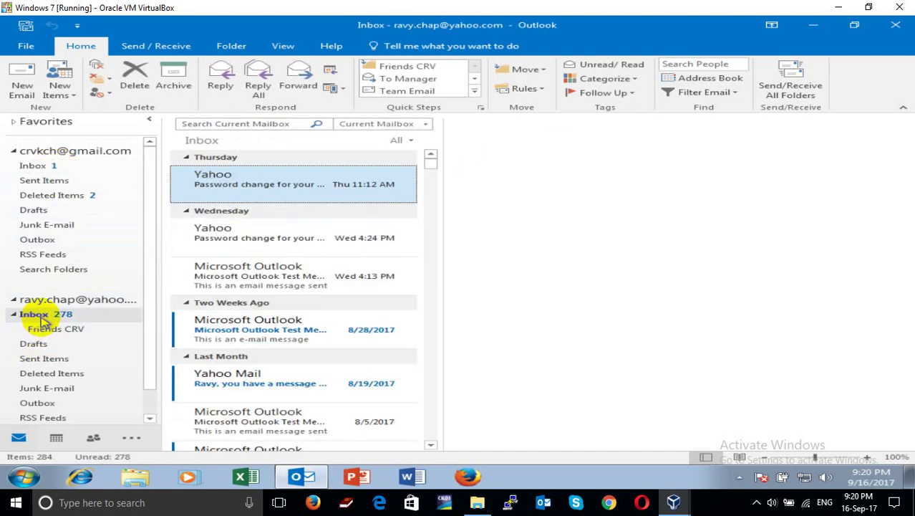
pyautogui.click(774, 87)
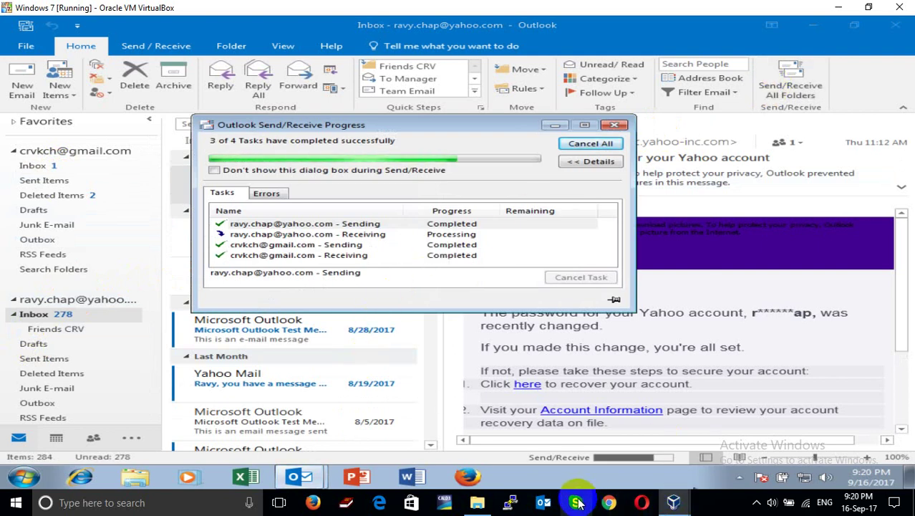
pyautogui.moveTo(466, 128); pyautogui.dragTo(544, 118)
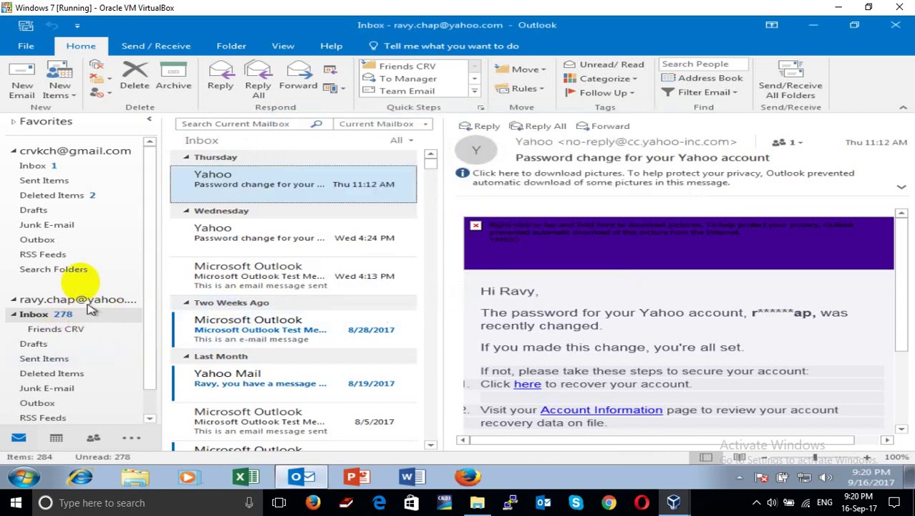
# Open Gmail's Sent Items folder, which lists the single 9:17 PM message
pyautogui.click(45, 165)
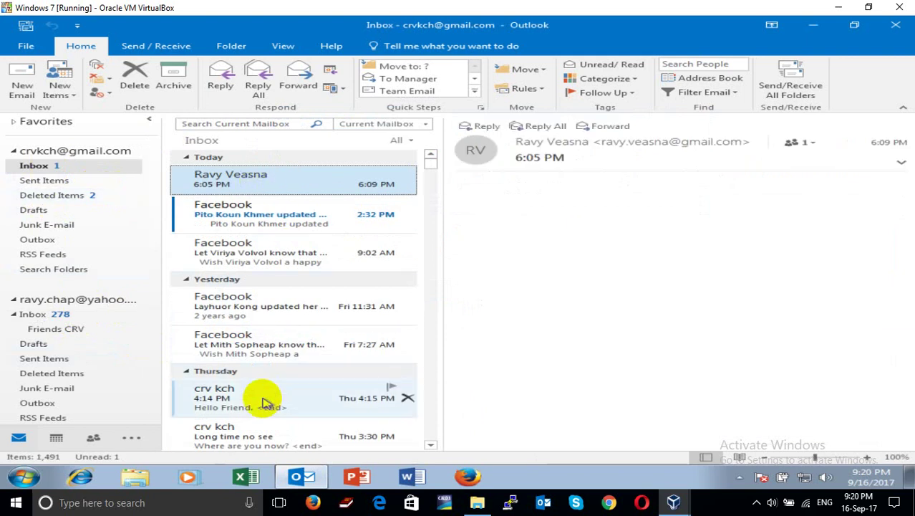
pyautogui.scroll(-5, 243, 326)
pyautogui.scroll(-3, 265, 323)
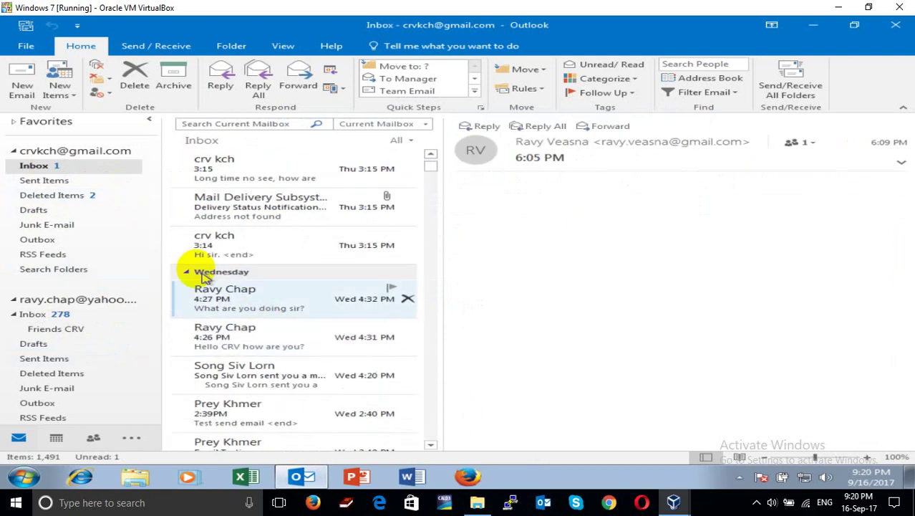
pyautogui.click(46, 181)
pyautogui.click(394, 180)
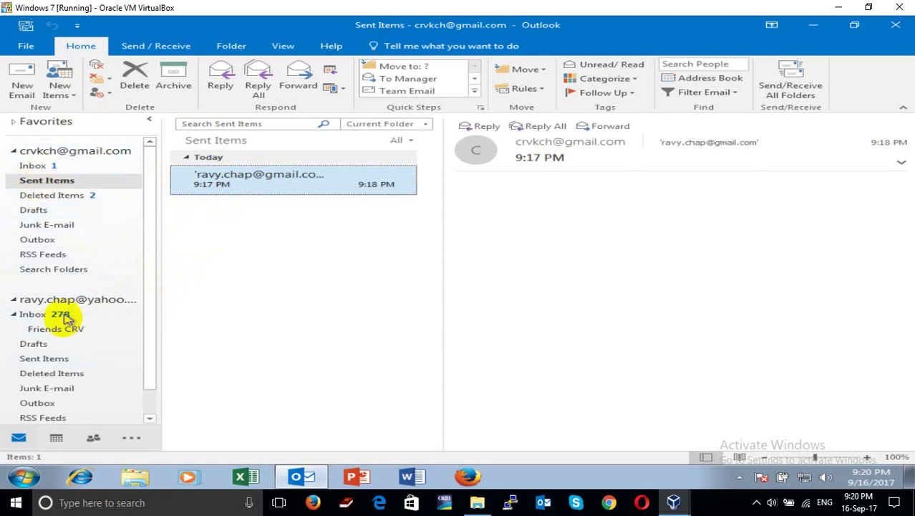
# Send a new 9:21 PM test email from Gmail to the misspelled Yahoo address
pyautogui.click(25, 89)
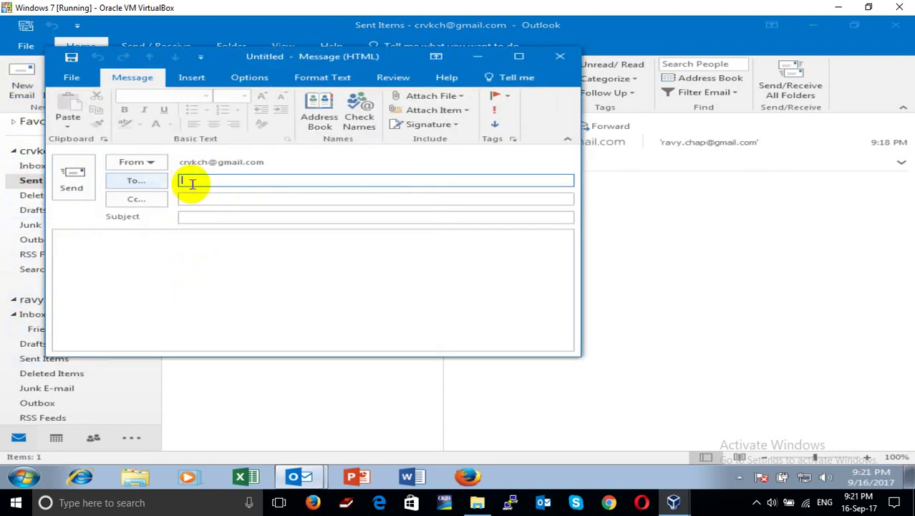
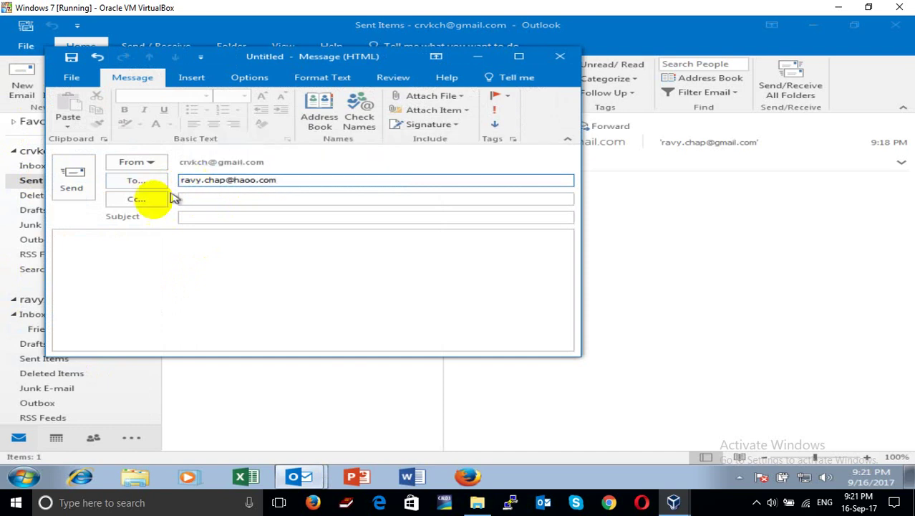
pyautogui.click(194, 217)
pyautogui.click(193, 219)
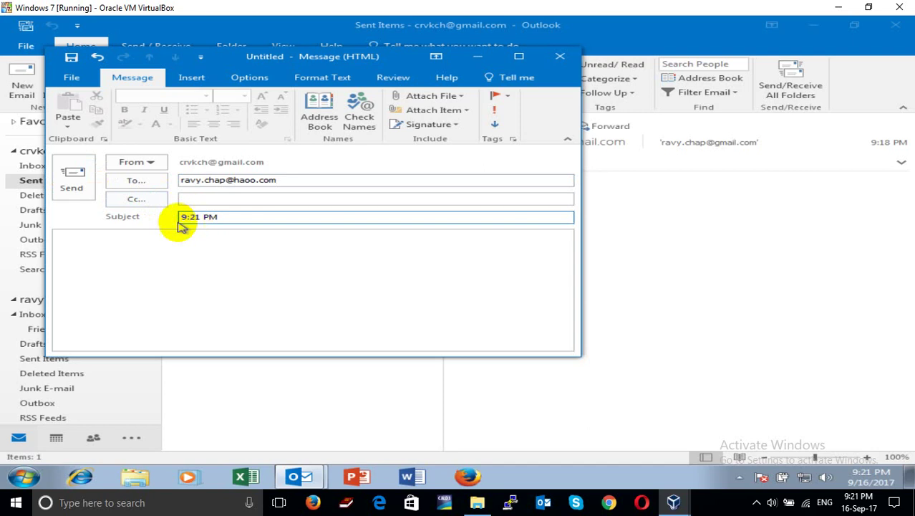
pyautogui.click(72, 176)
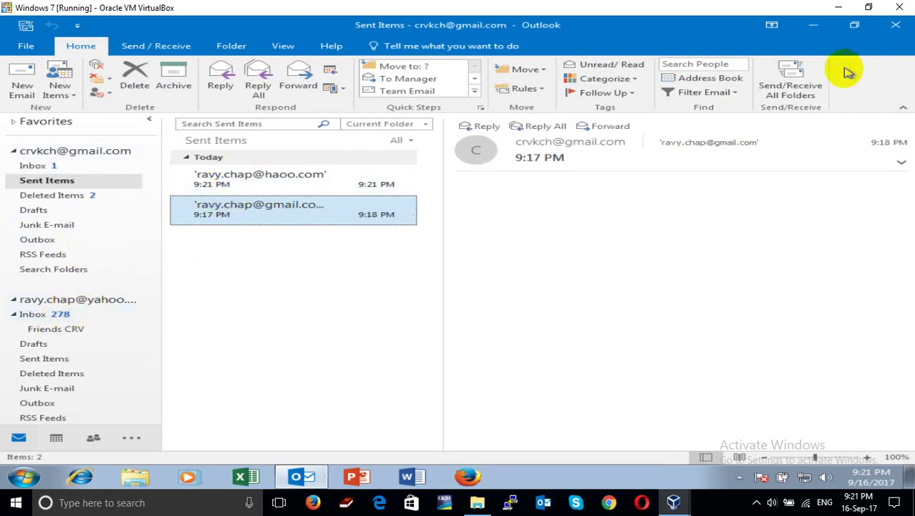
# Send/receive all accounts, then view the message sent to the misspelled address
pyautogui.click(807, 78)
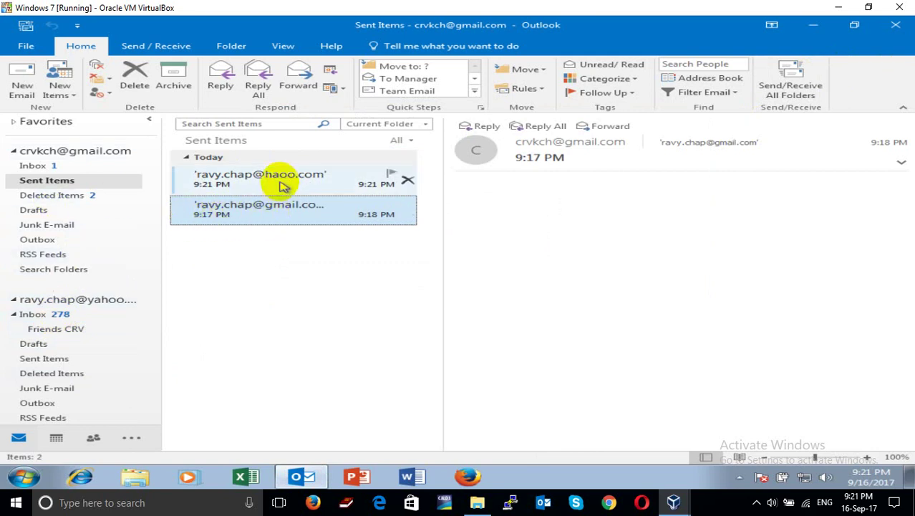
pyautogui.click(282, 185)
# Send a 9:22 PM test email from Gmail to the corrected yahoo.com address
pyautogui.click(29, 86)
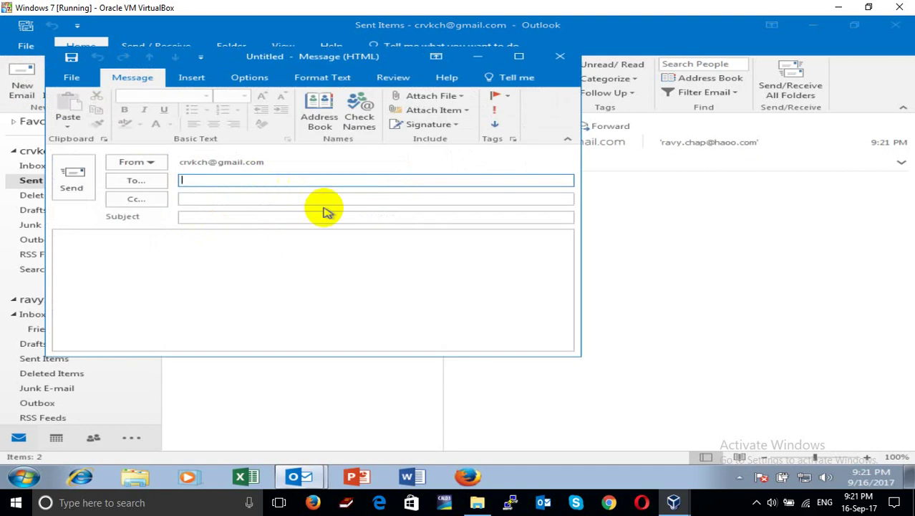
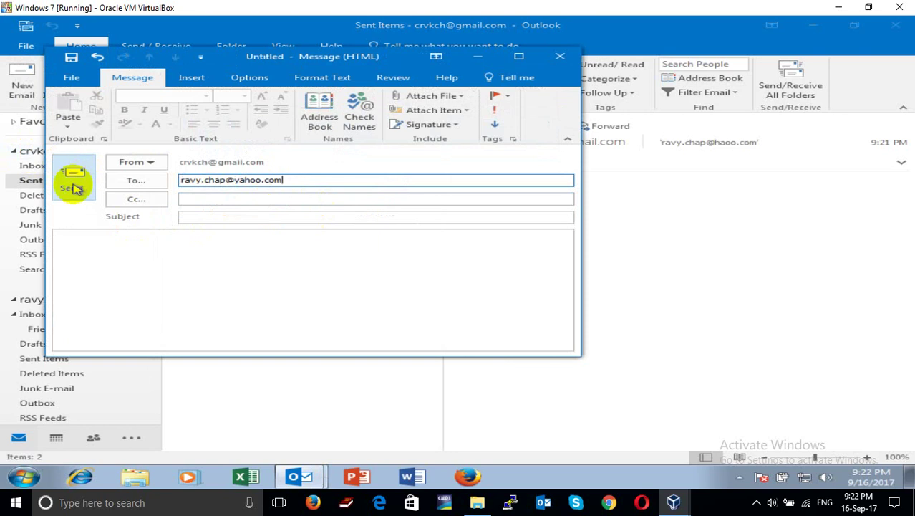
pyautogui.click(185, 218)
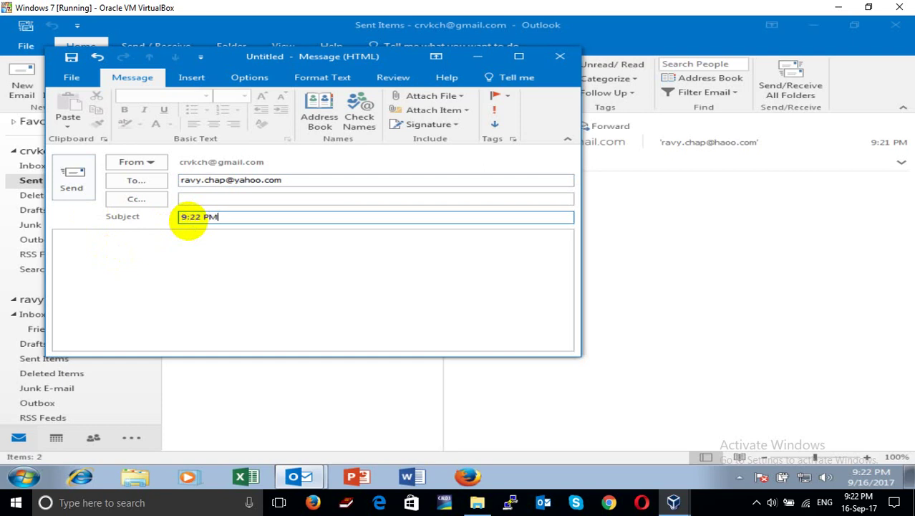
pyautogui.click(73, 181)
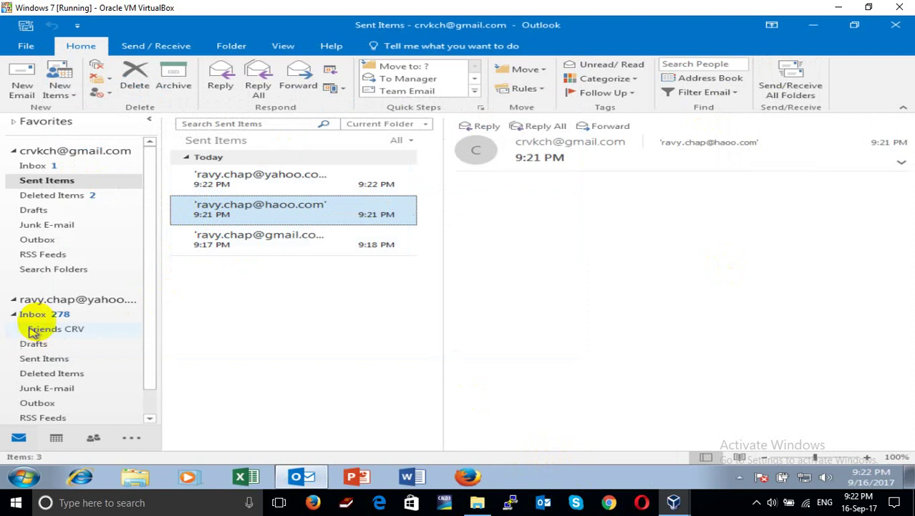
# From the Yahoo inbox, sync all folders and open the Friends CRV subfolder
pyautogui.click(42, 318)
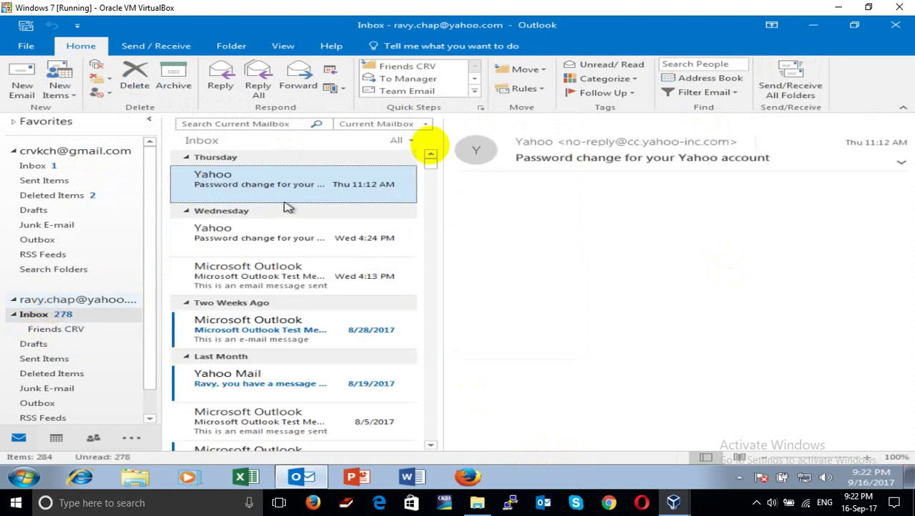
pyautogui.click(795, 73)
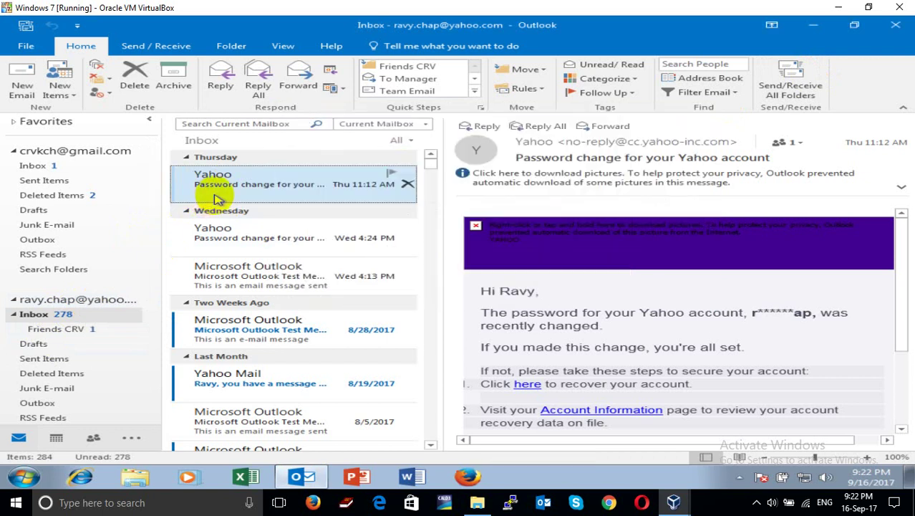
pyautogui.click(69, 330)
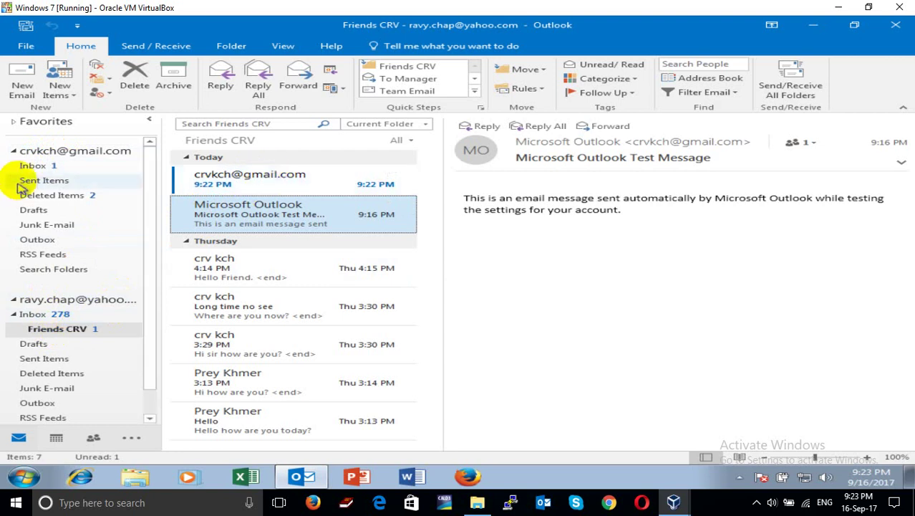
# Show the 9:22 PM message from Gmail in the Reading Pane
pyautogui.click(223, 176)
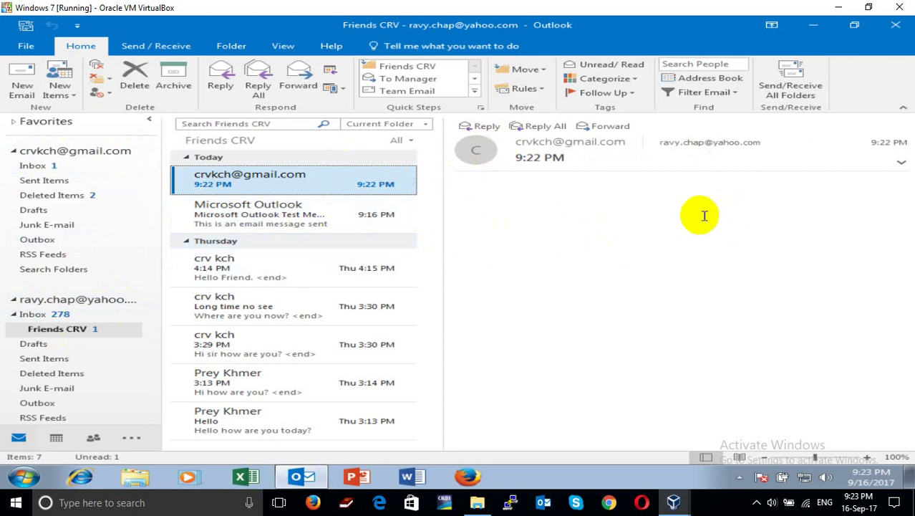
pyautogui.click(715, 506)
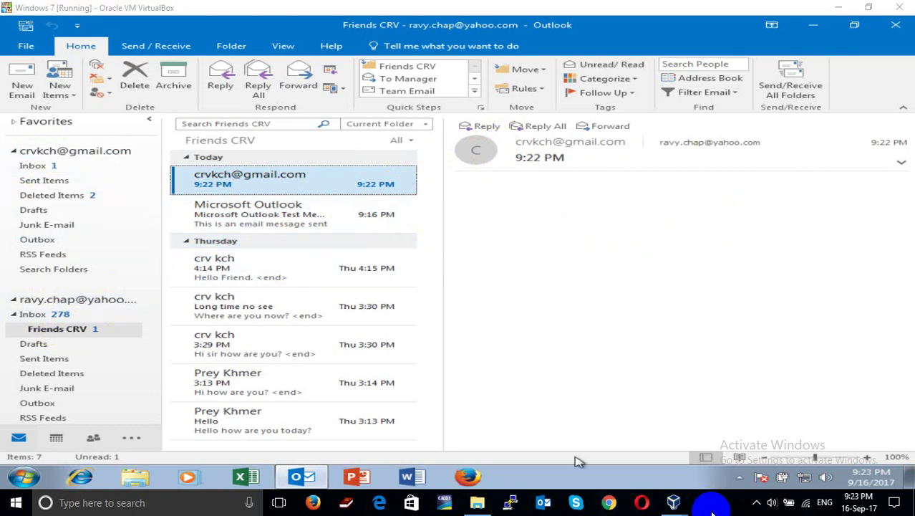